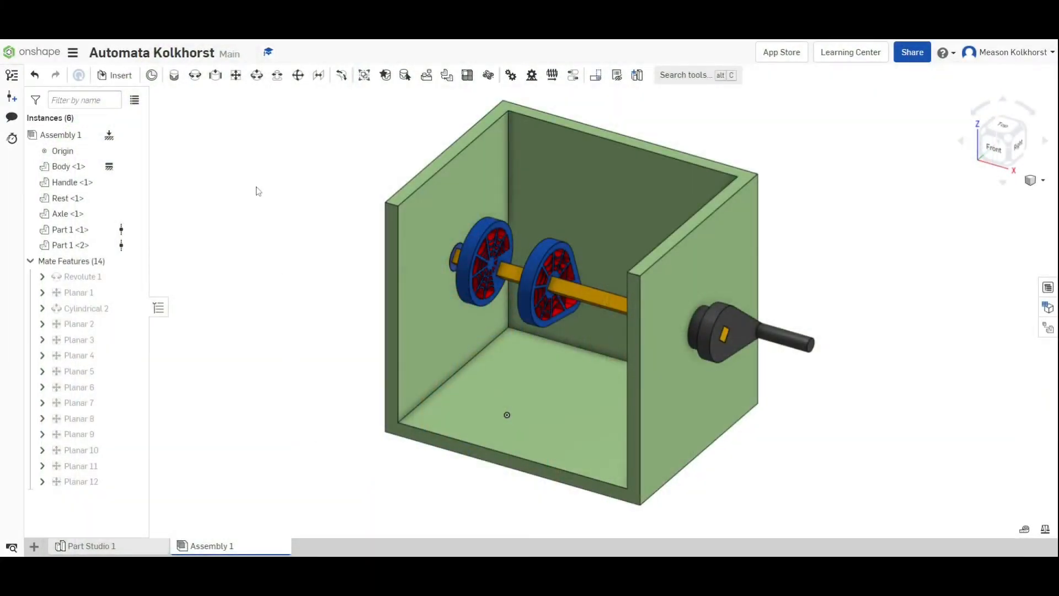
Step: Insert Part Studio 1 of the Bowser Cam document from the Automata folder and place it beside the box, near the crank
click(121, 76)
click(243, 122)
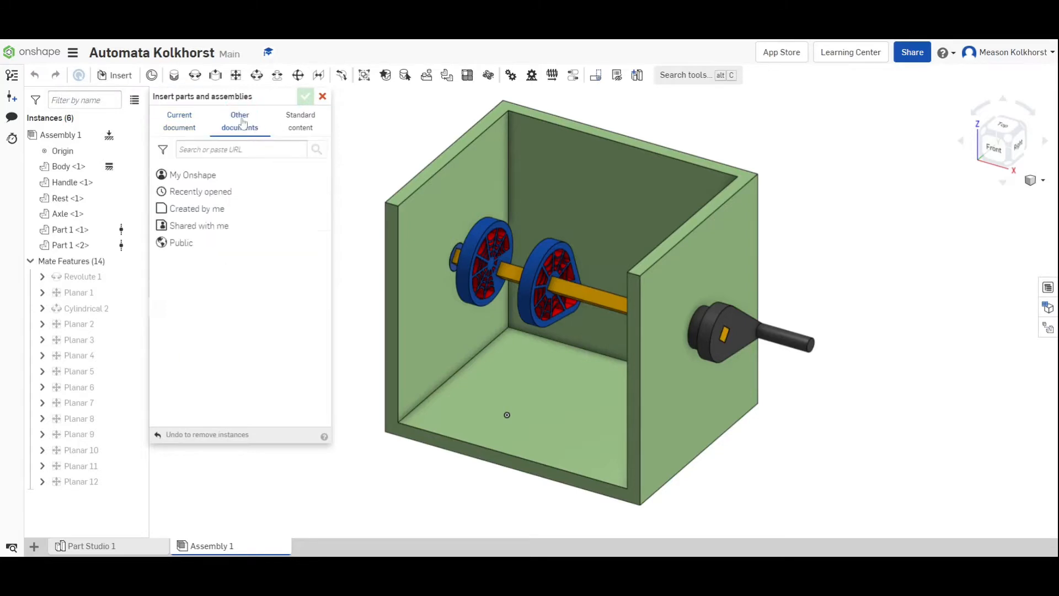
click(221, 181)
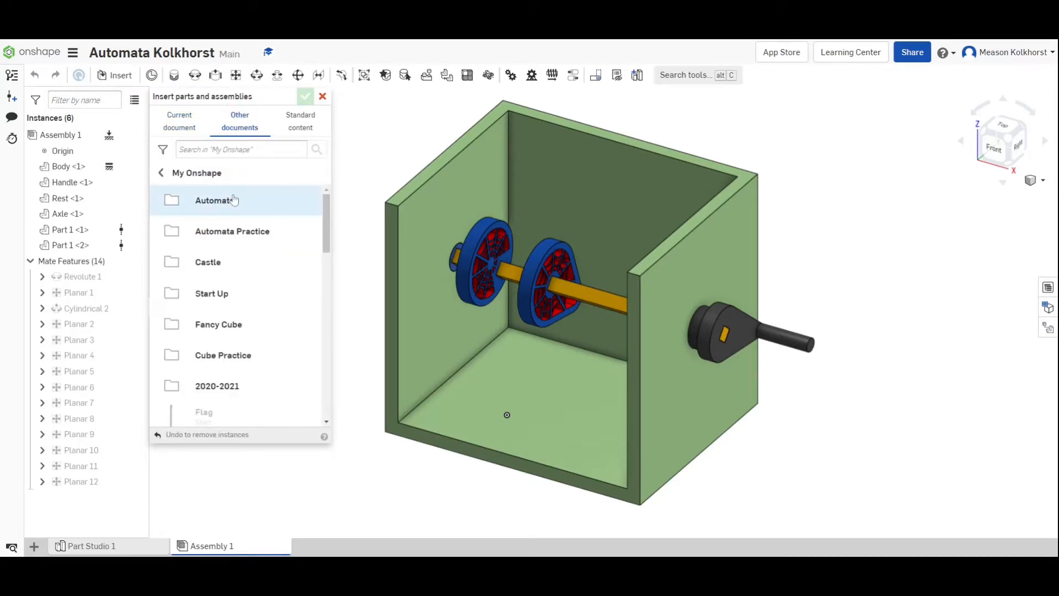
click(218, 200)
scroll(234, 251, down, 10)
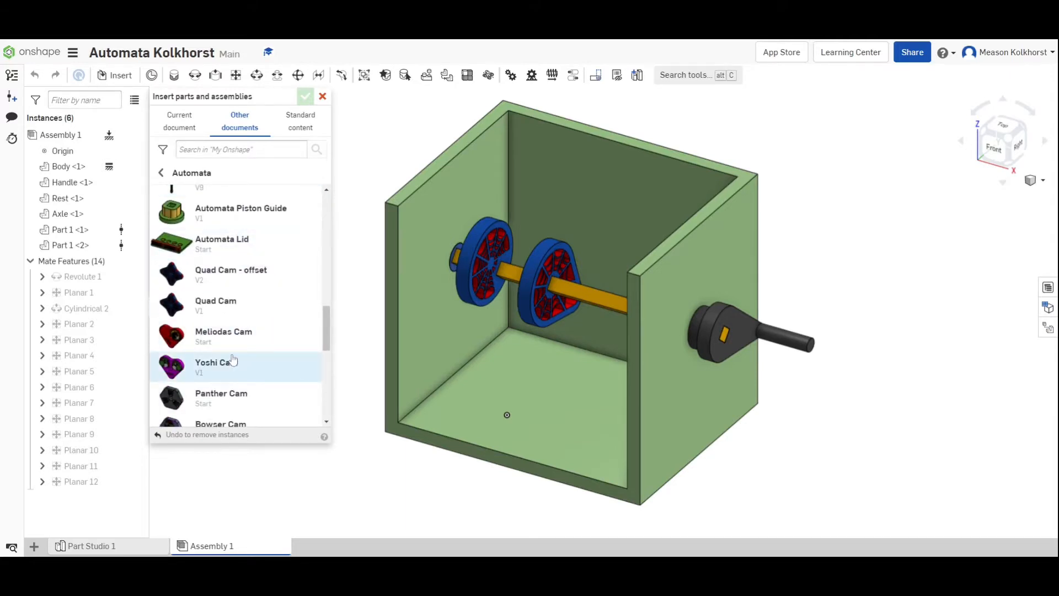
scroll(232, 360, down, 4)
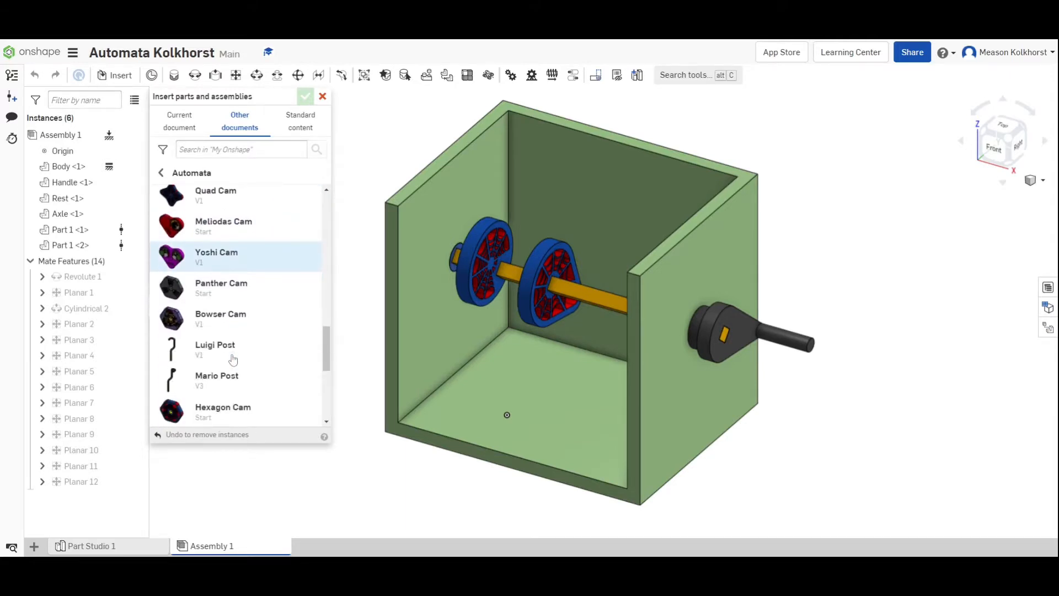
click(230, 319)
click(228, 246)
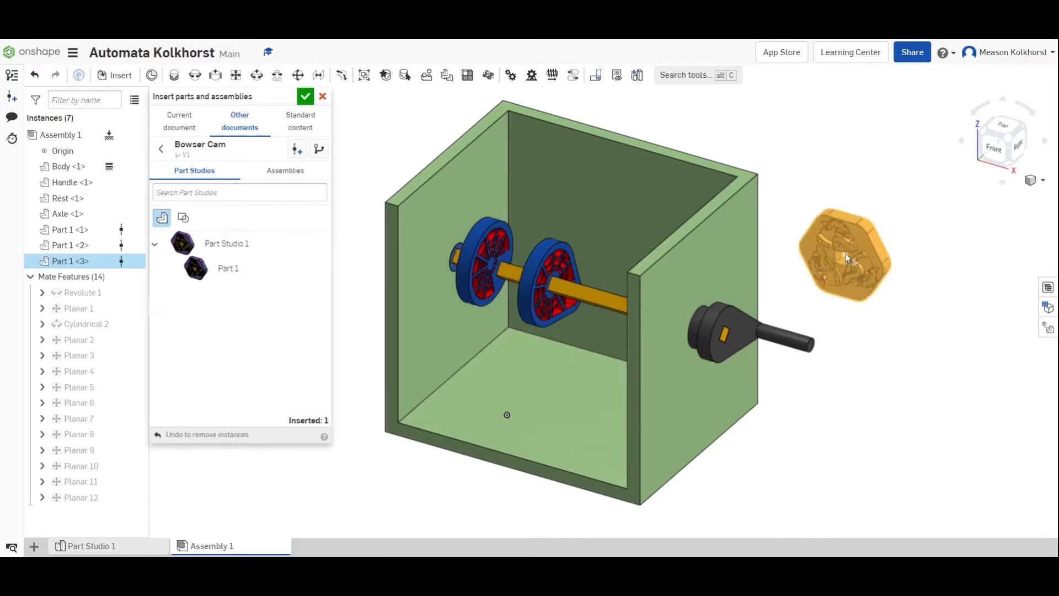
click(846, 253)
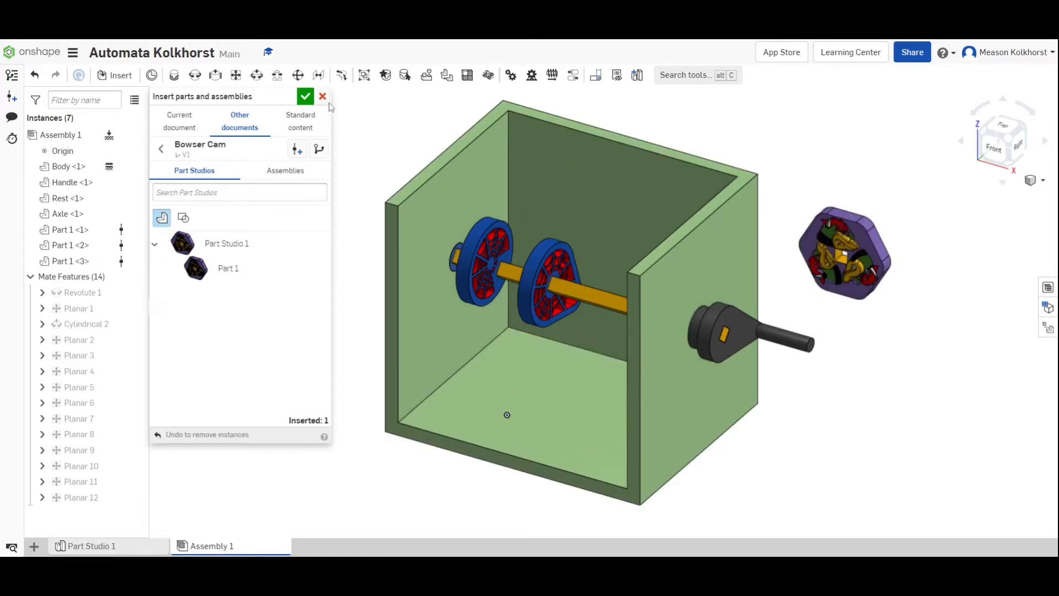
click(303, 97)
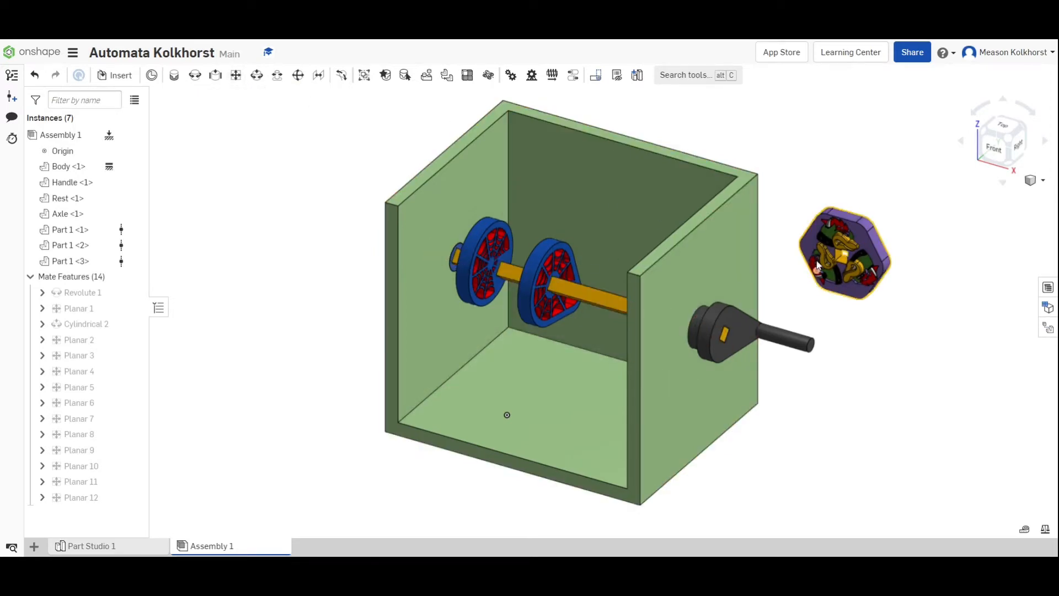
Step: Turn the crank handle slightly downward and add a planar mate between a side face of the axle and the lower inner face of the Bowser cam's square hole
scroll(840, 253, up, 3)
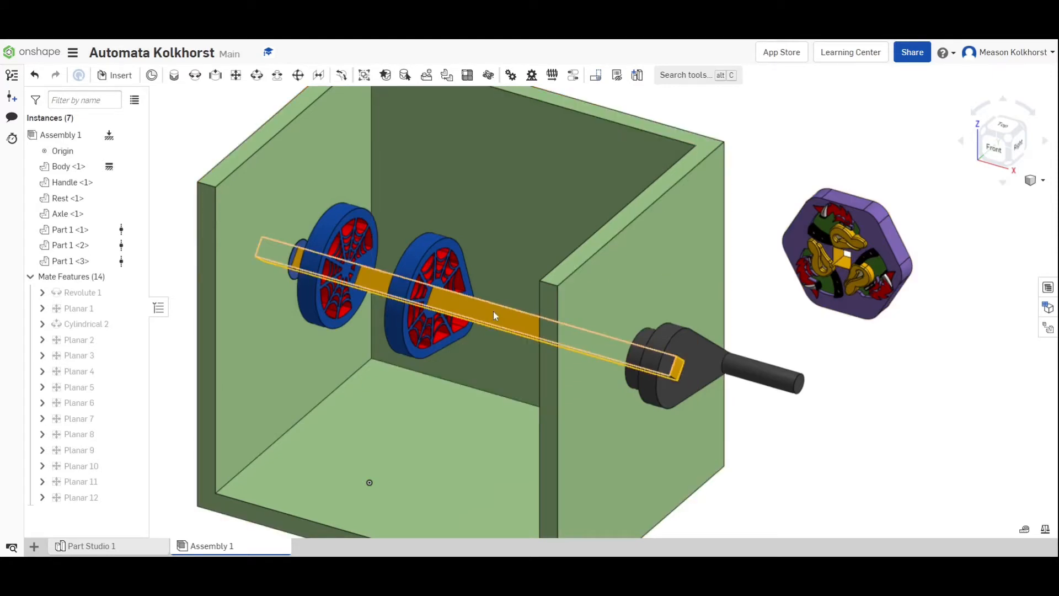
drag(770, 373, 763, 402)
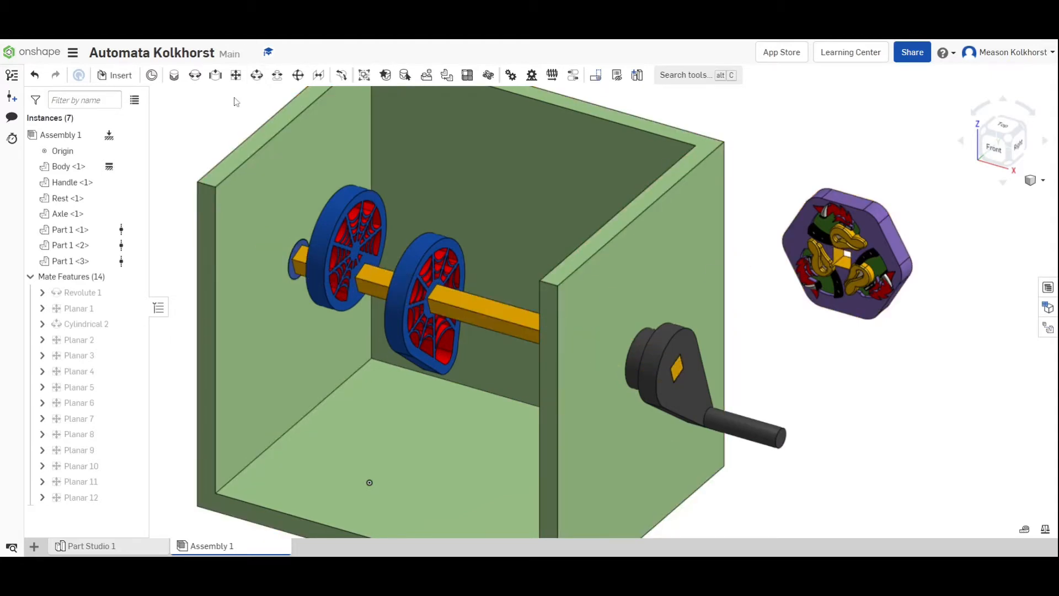
click(236, 75)
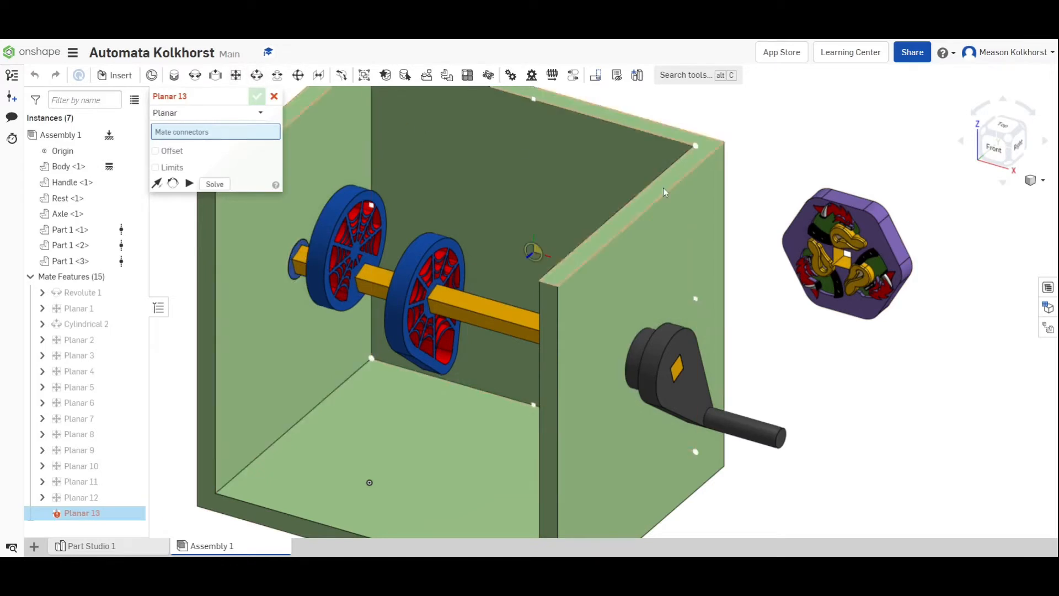
scroll(494, 324, up, 3)
click(497, 327)
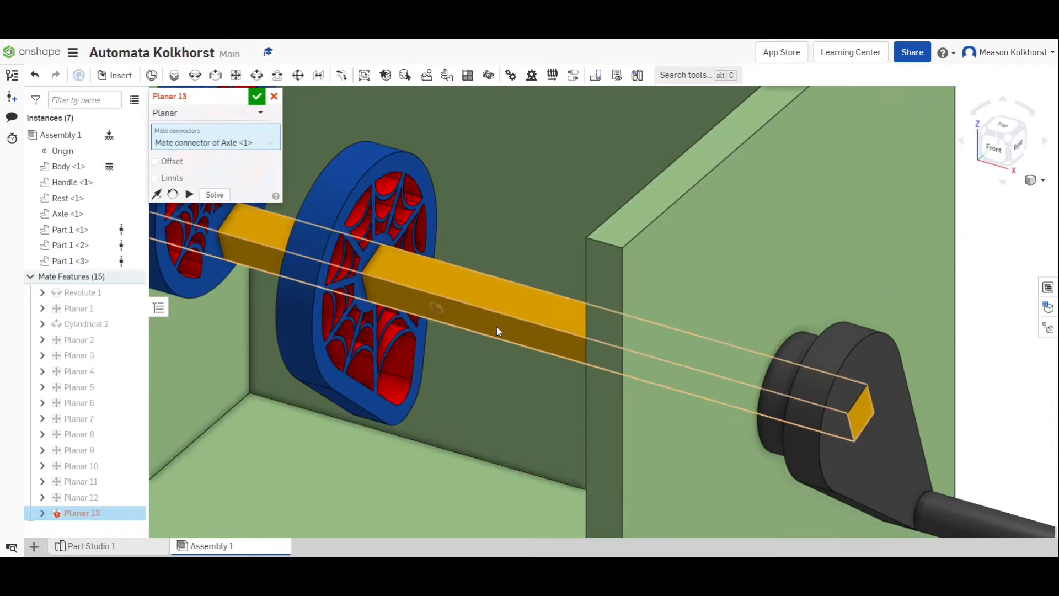
scroll(496, 327, down, 5)
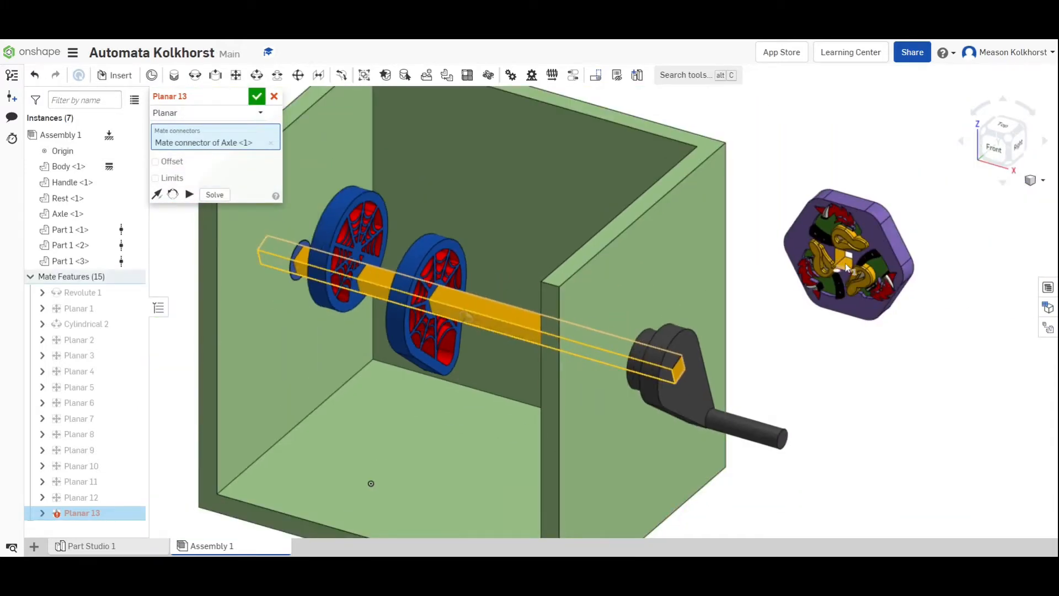
scroll(850, 268, up, 5)
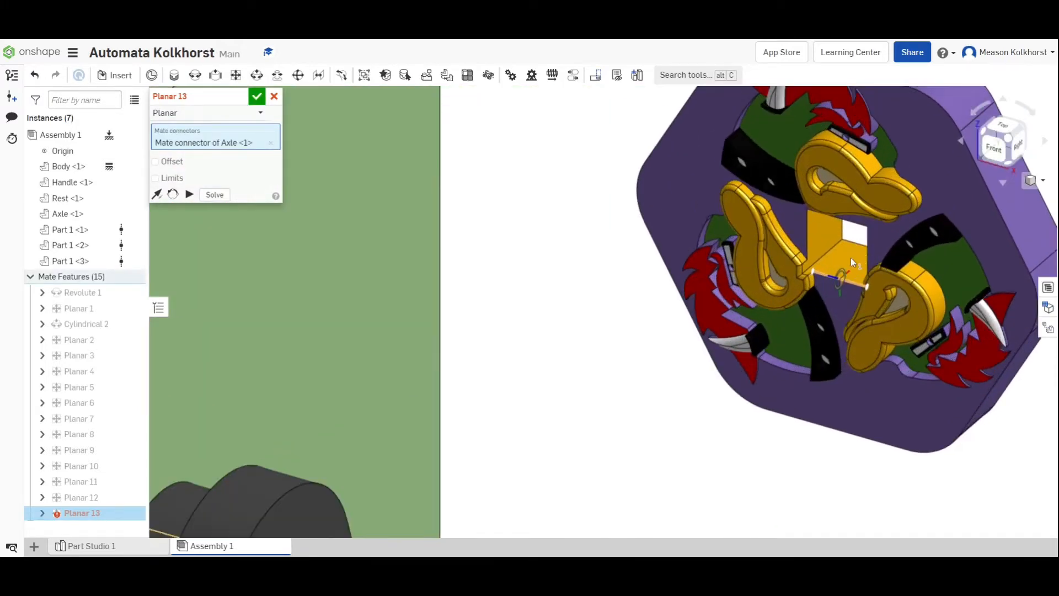
scroll(850, 260, up, 3)
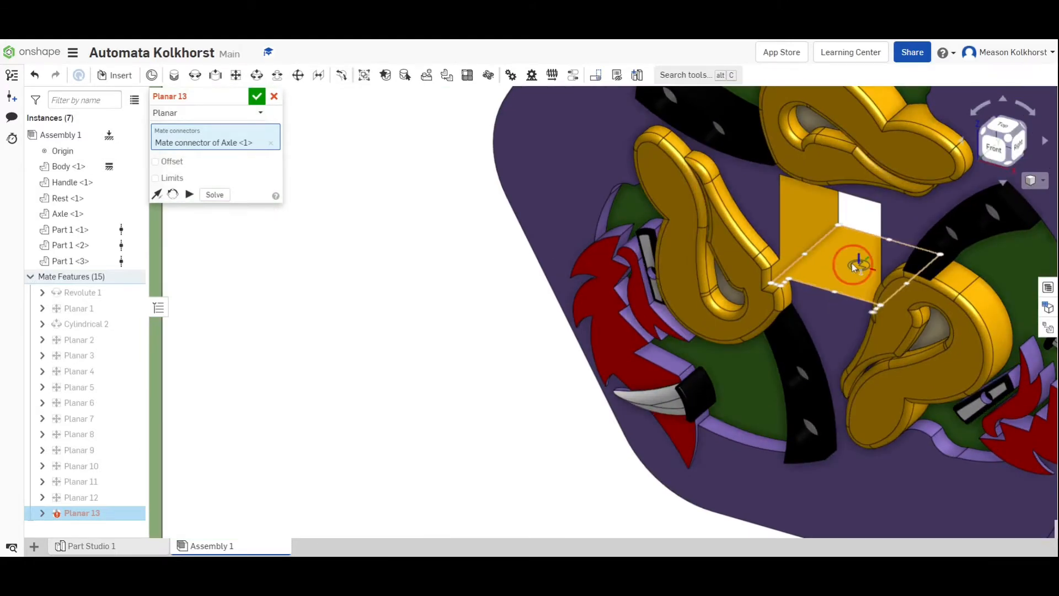
click(853, 269)
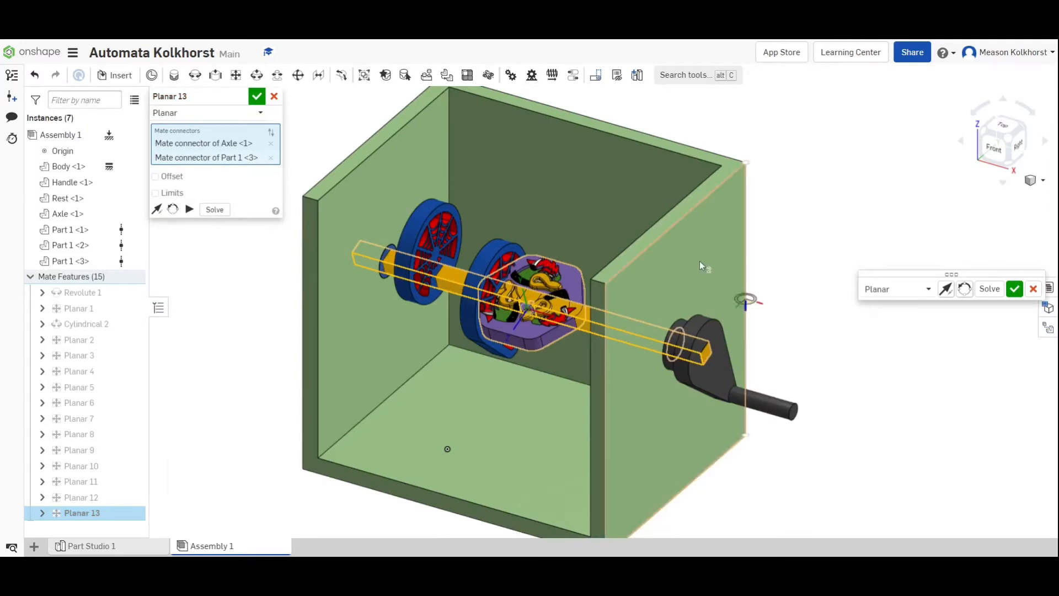
Step: Reorient the mate's secondary axis until the cam stands perpendicular to the axle with its Bowser faces toward the crank, and accept the mate
right_drag(546, 299, 553, 339)
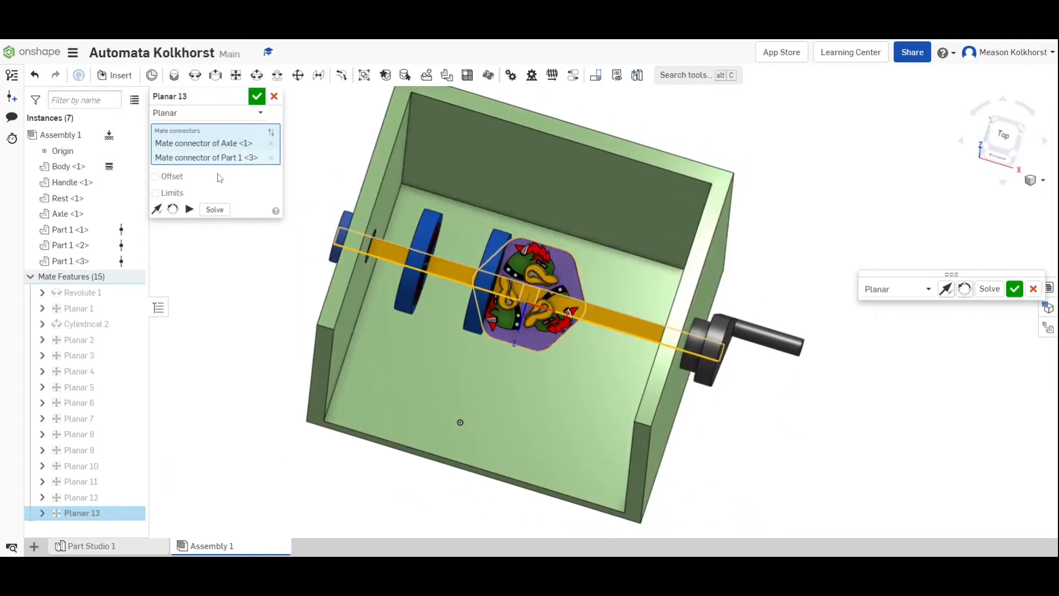
click(173, 210)
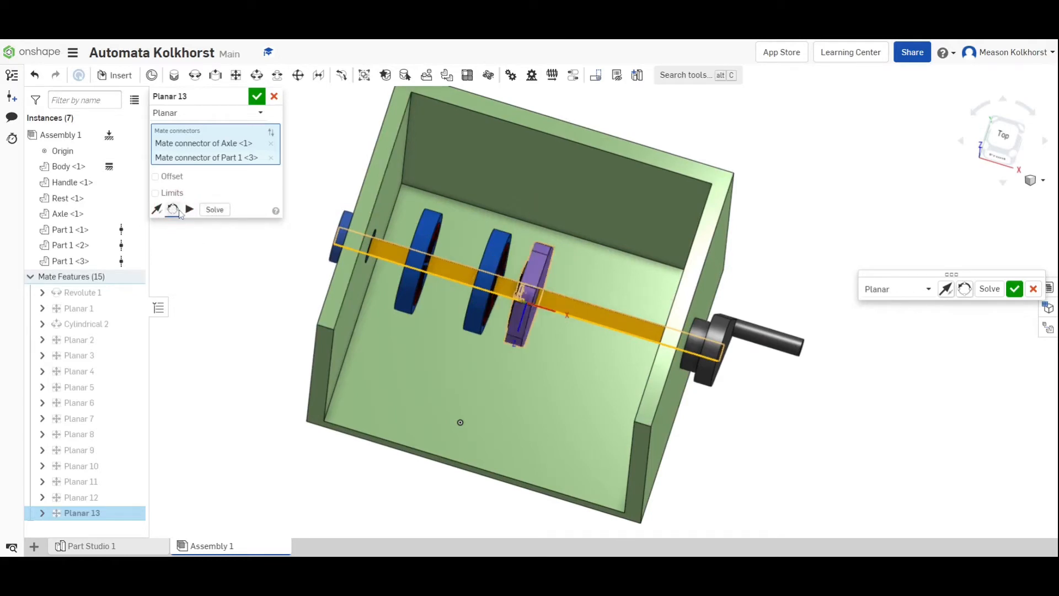
click(173, 210)
click(172, 212)
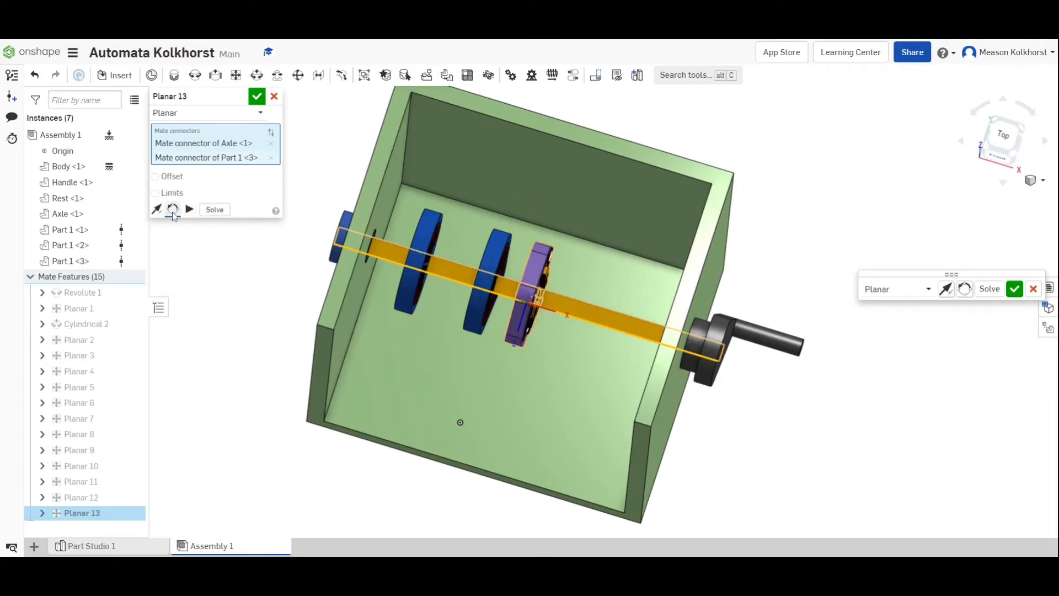
mouse_move(476, 336)
right_down()
mouse_move(450, 336)
mouse_move(459, 343)
right_up()
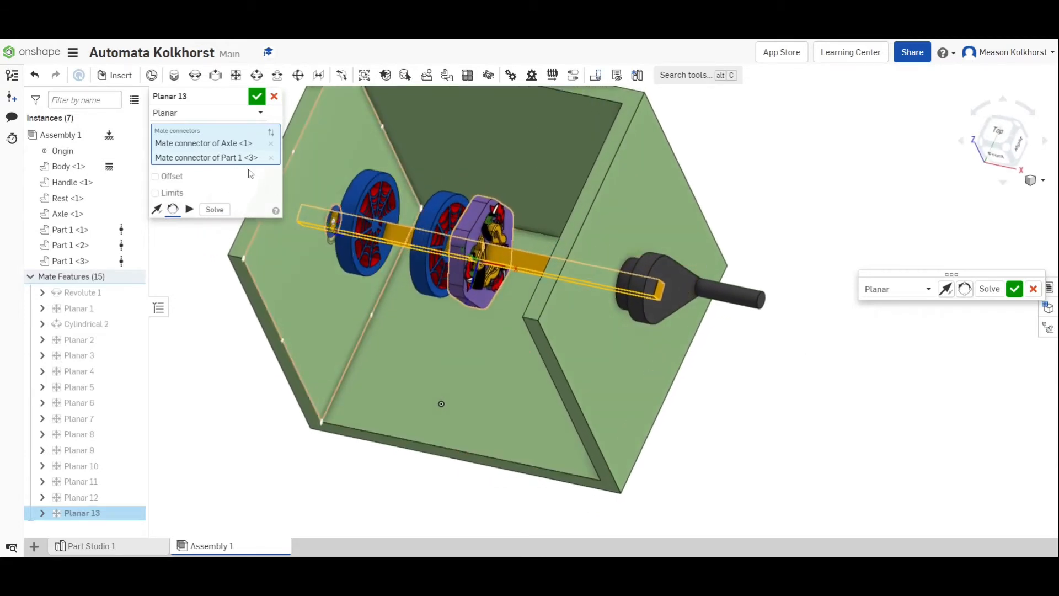
click(161, 209)
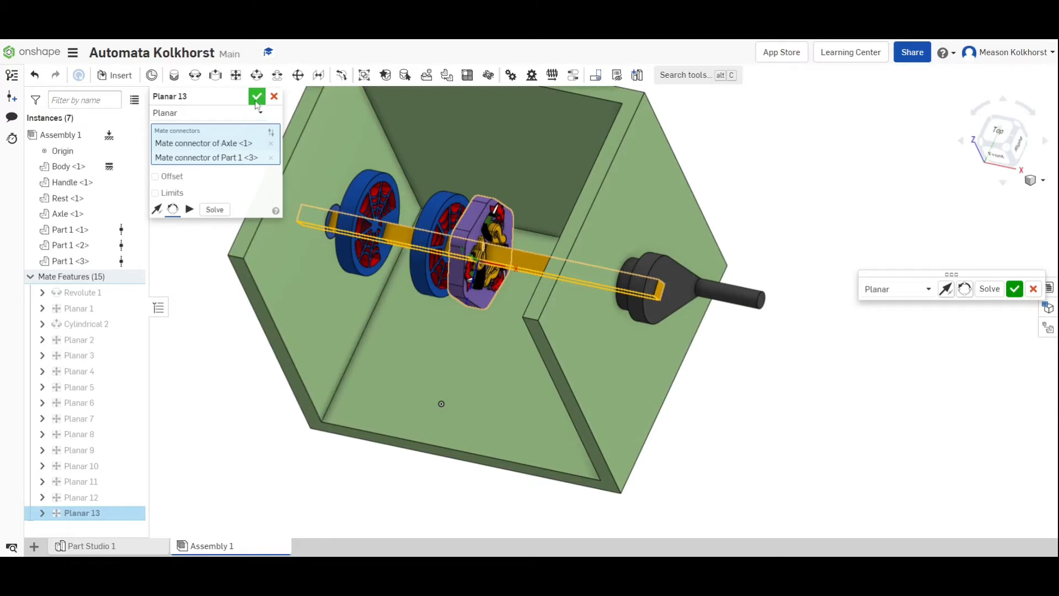
click(256, 103)
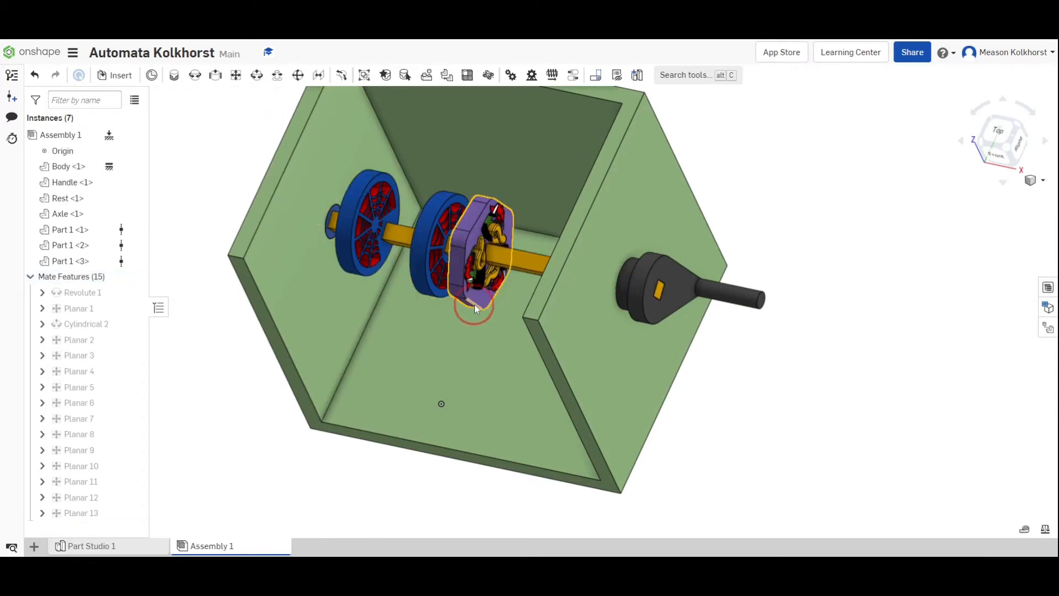
Step: Pull the Bowser cam off the axle to test its movement, and place it inside the box in front of and below the axle
right_drag(475, 305, 482, 307)
click(1017, 153)
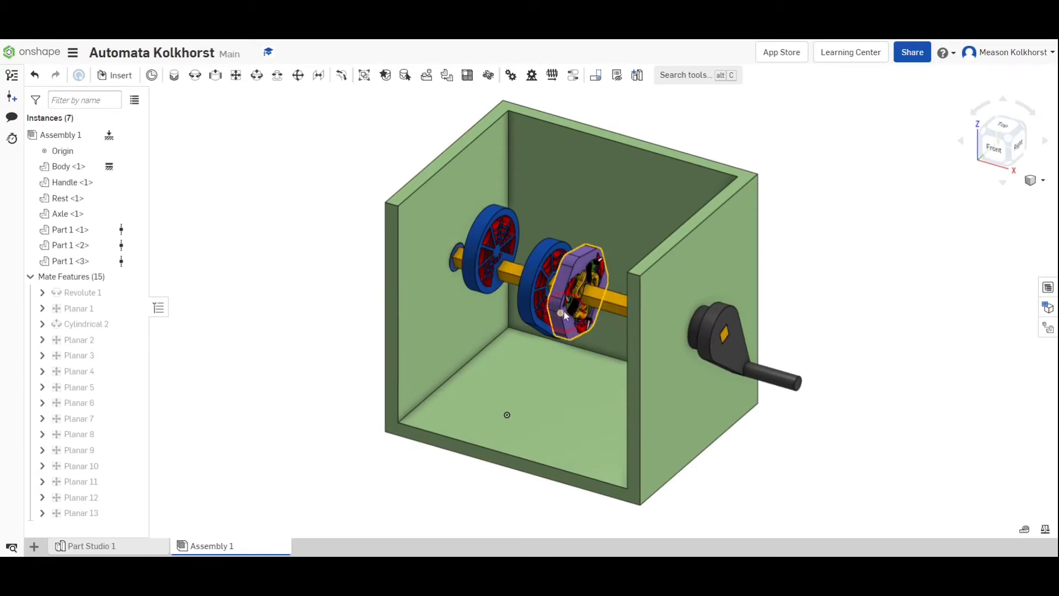
drag(564, 311, 715, 149)
click(1025, 150)
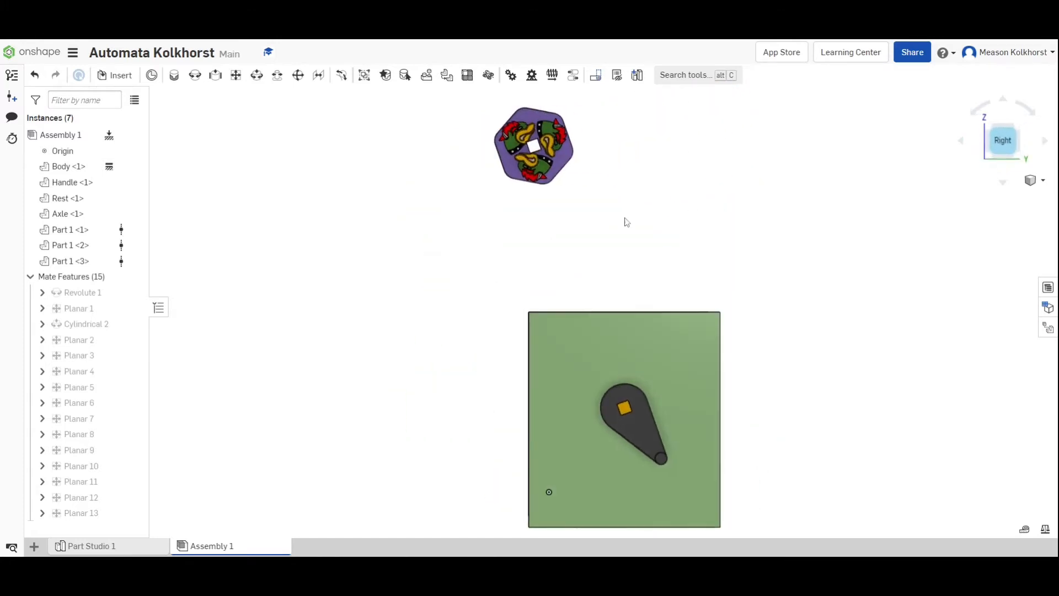
drag(514, 182, 428, 354)
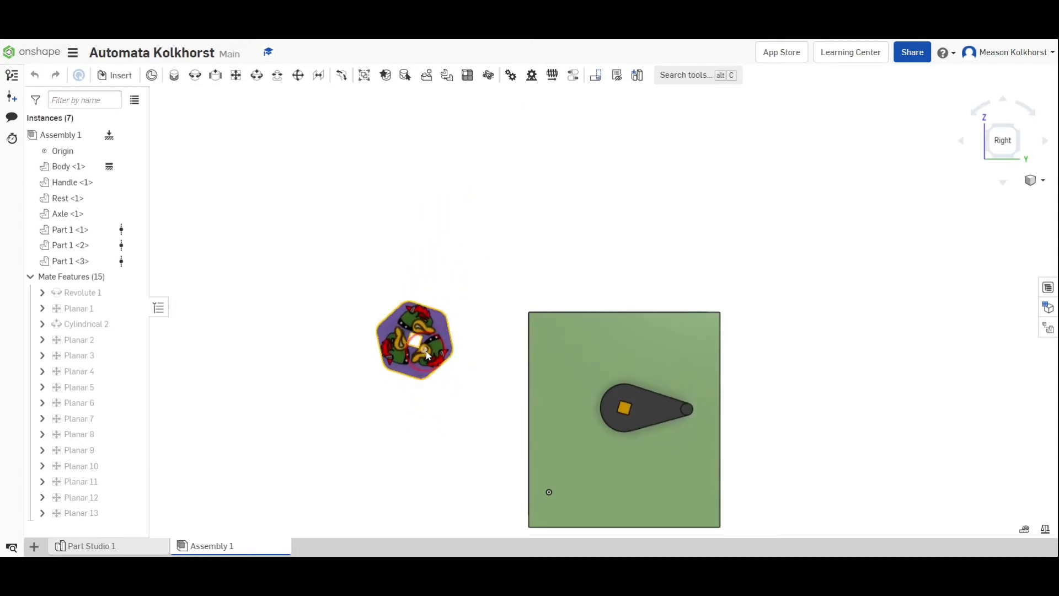
click(996, 130)
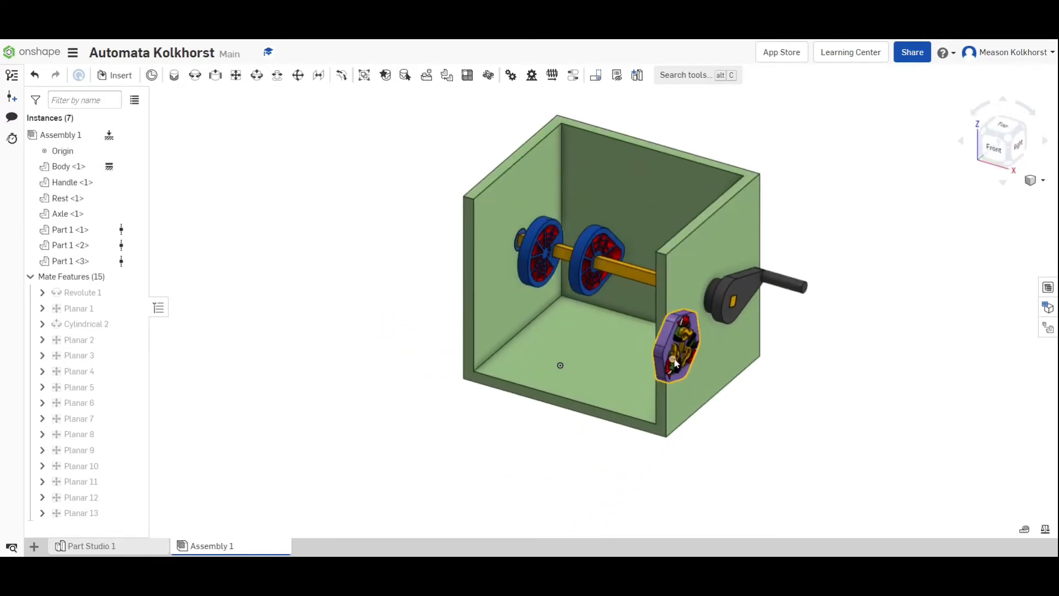
drag(655, 356, 566, 307)
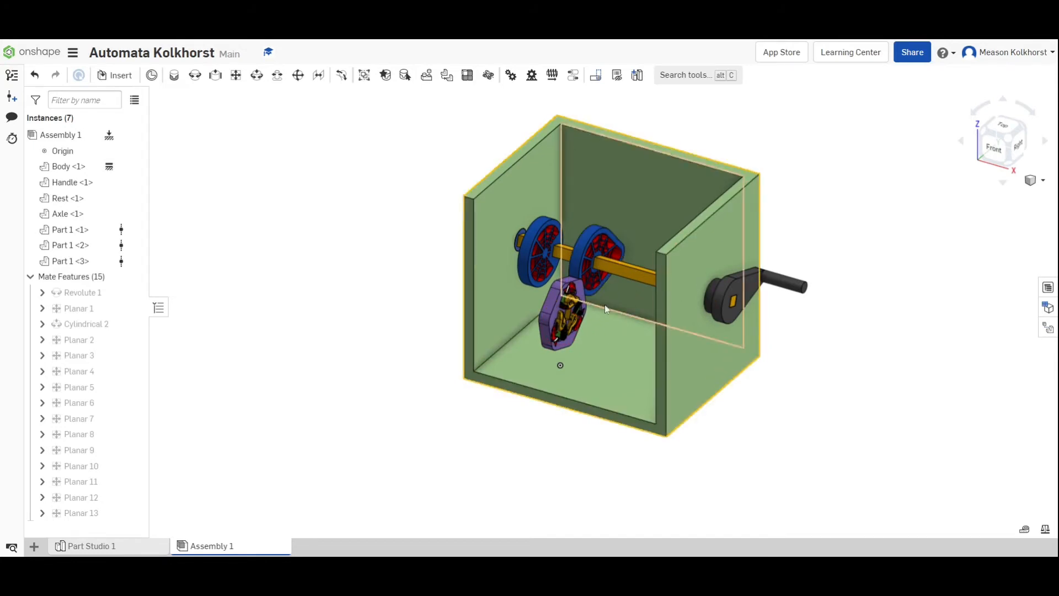
scroll(570, 321, up, 3)
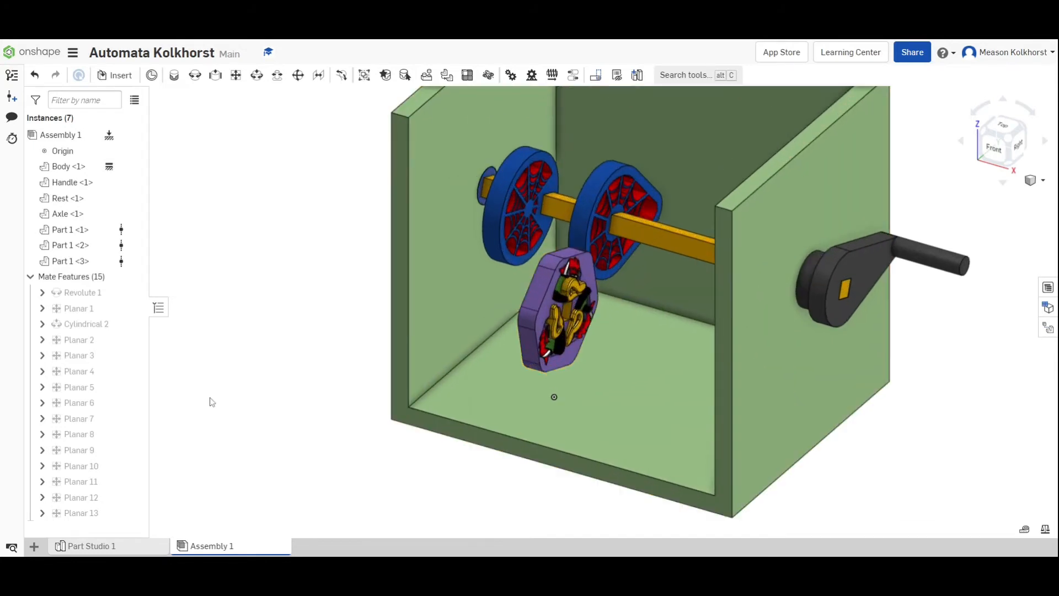
Step: Review the cam's existing planar mate and start another planar mate on the axle's front side face
mouse_move(77, 515)
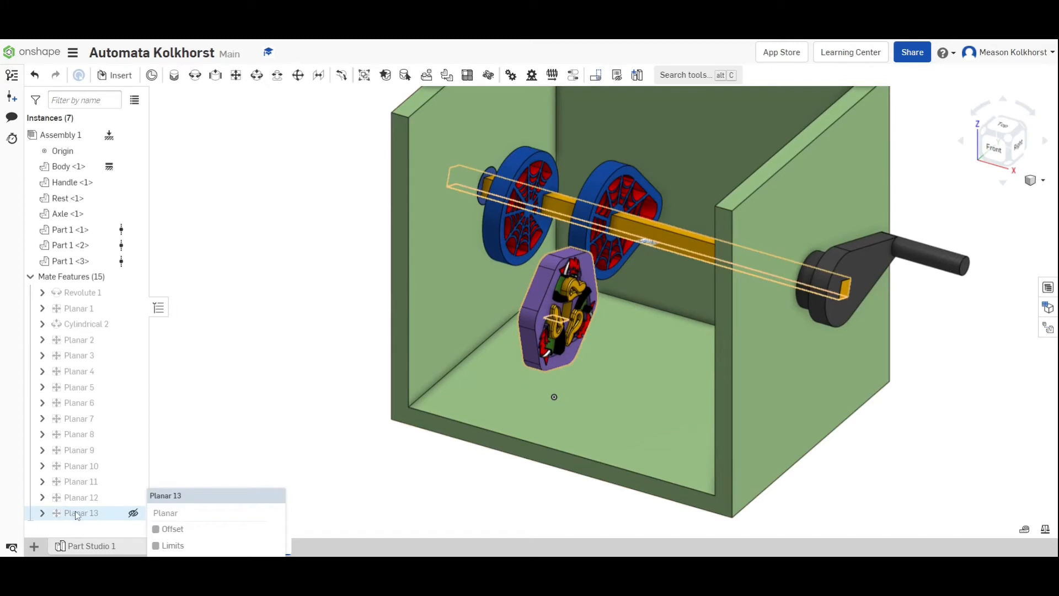
click(75, 511)
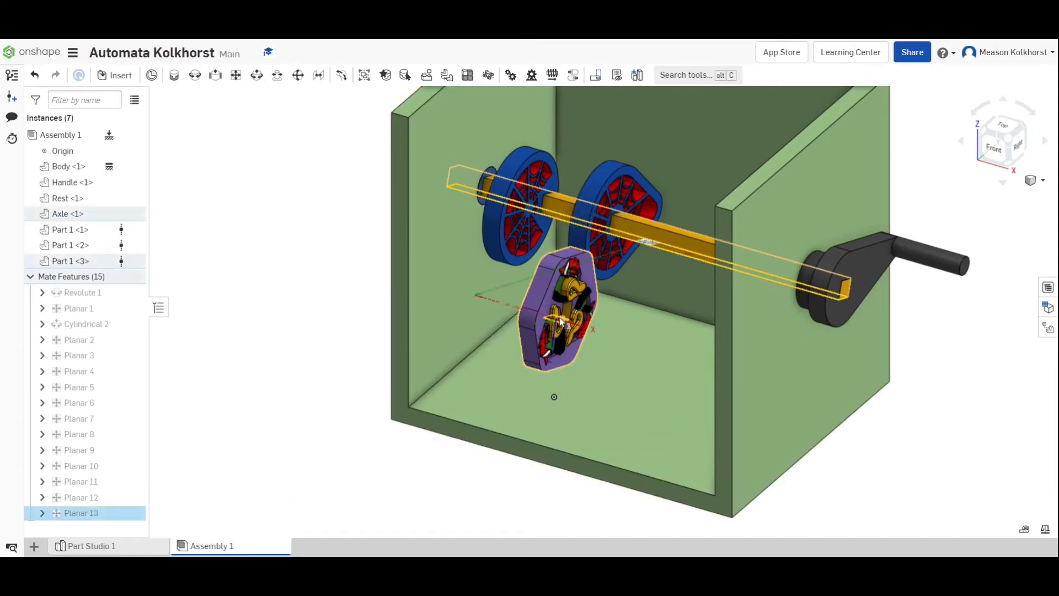
scroll(560, 322, up, 2)
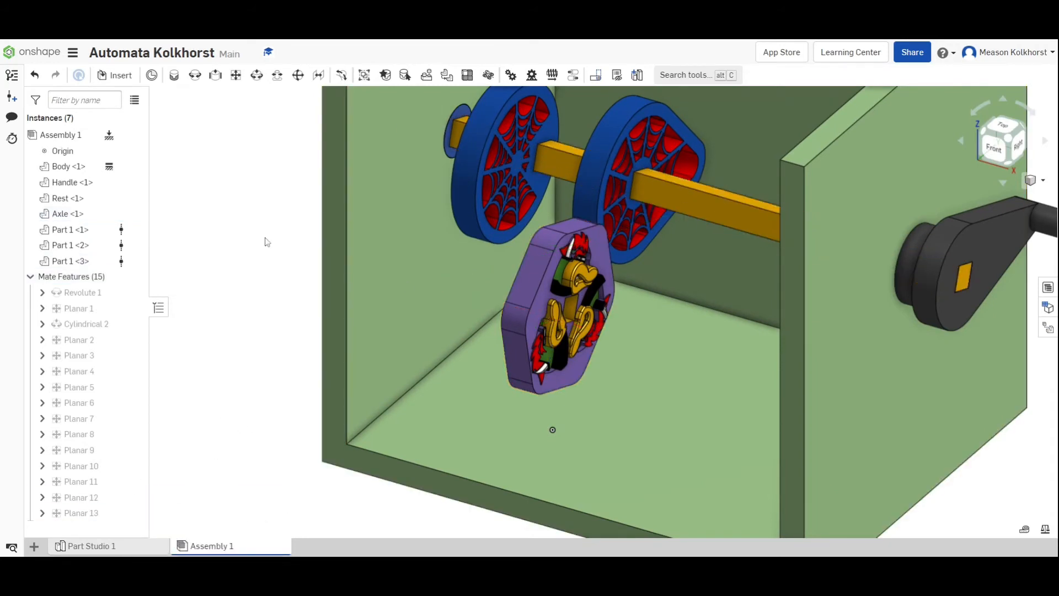
click(236, 76)
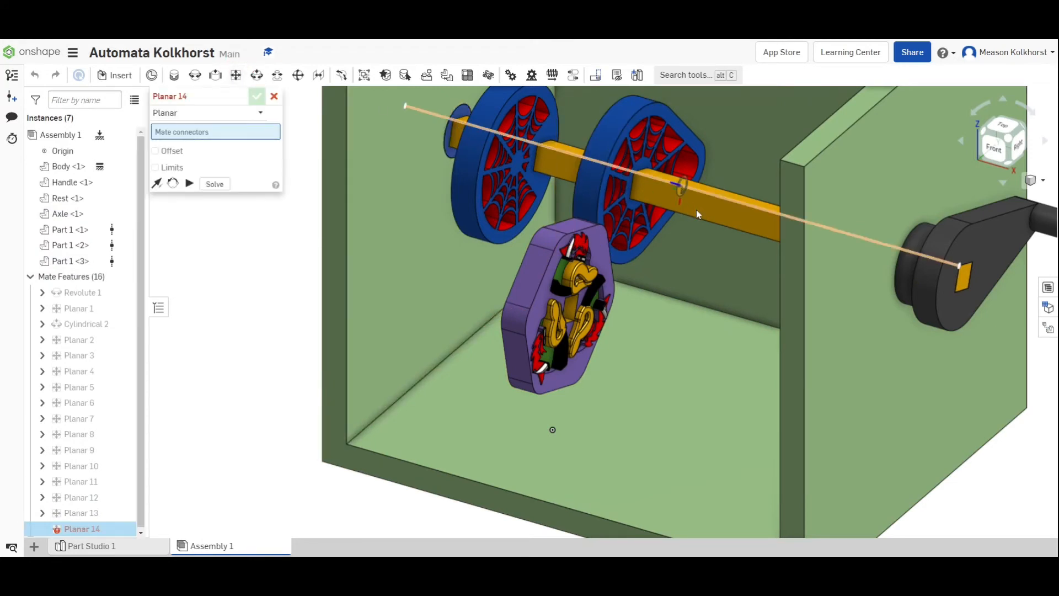
scroll(696, 210, up, 2)
click(713, 204)
scroll(712, 210, down, 2)
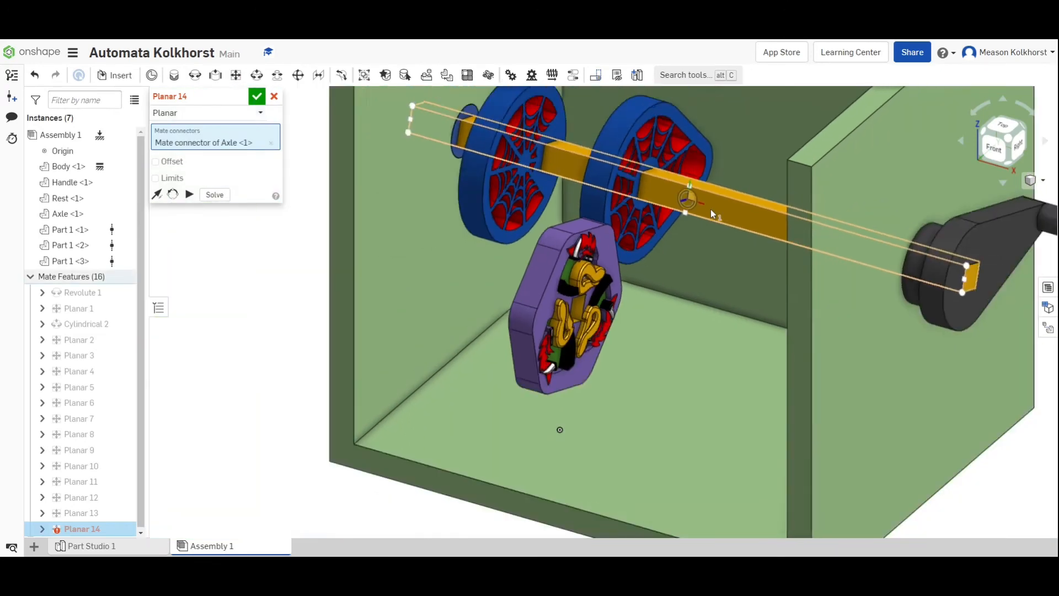
Step: Complete the planar mate with the matching side inner face of the Bowser cam's square hole, and leave the mate command
right_drag(684, 300, 402, 270)
scroll(661, 291, down, 3)
scroll(329, 234, up, 5)
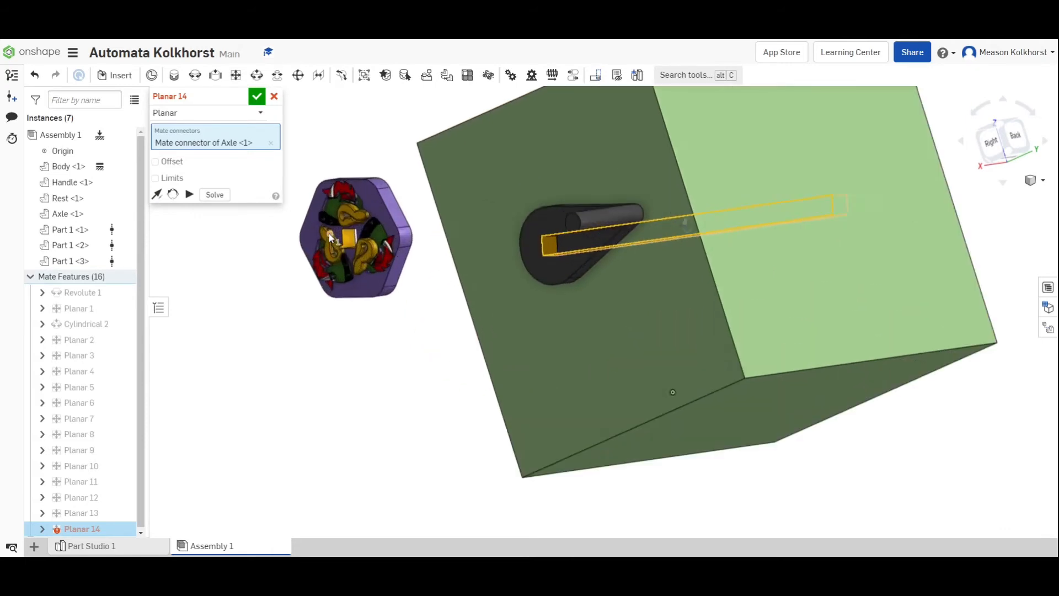
scroll(329, 233, up, 8)
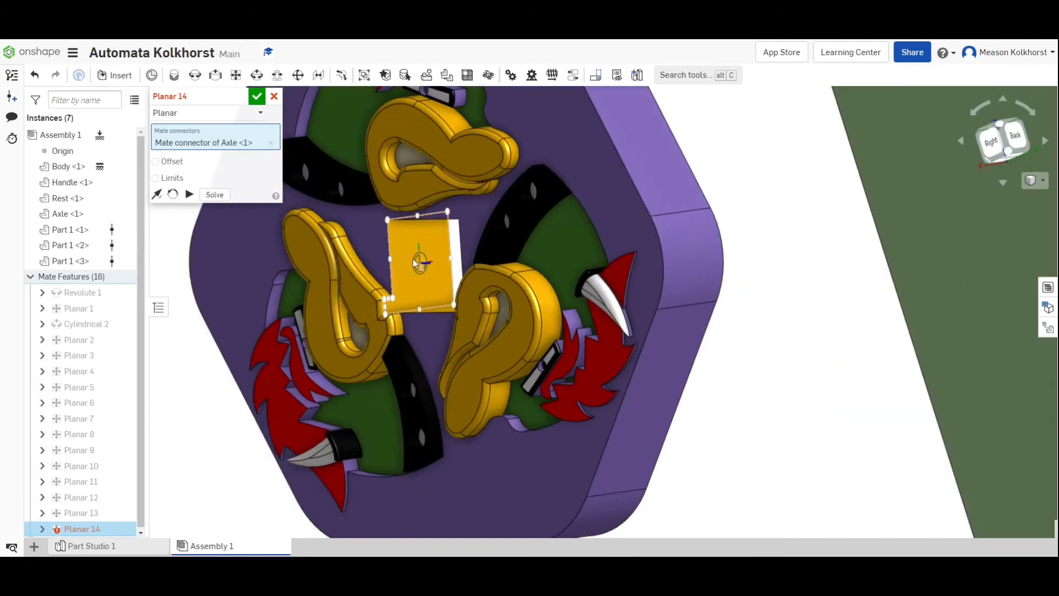
click(420, 263)
scroll(418, 259, down, 6)
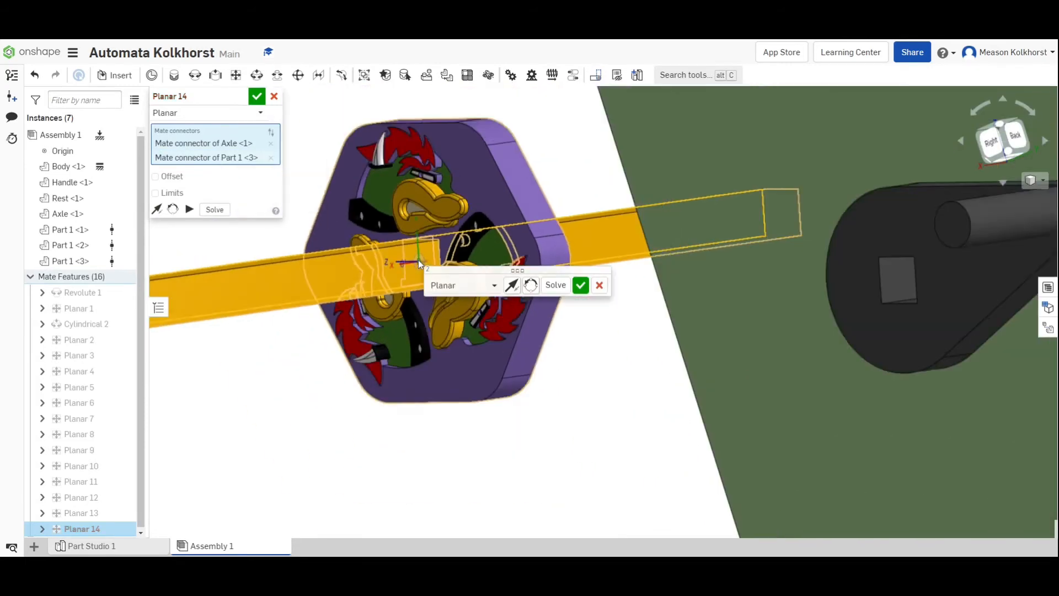
click(580, 291)
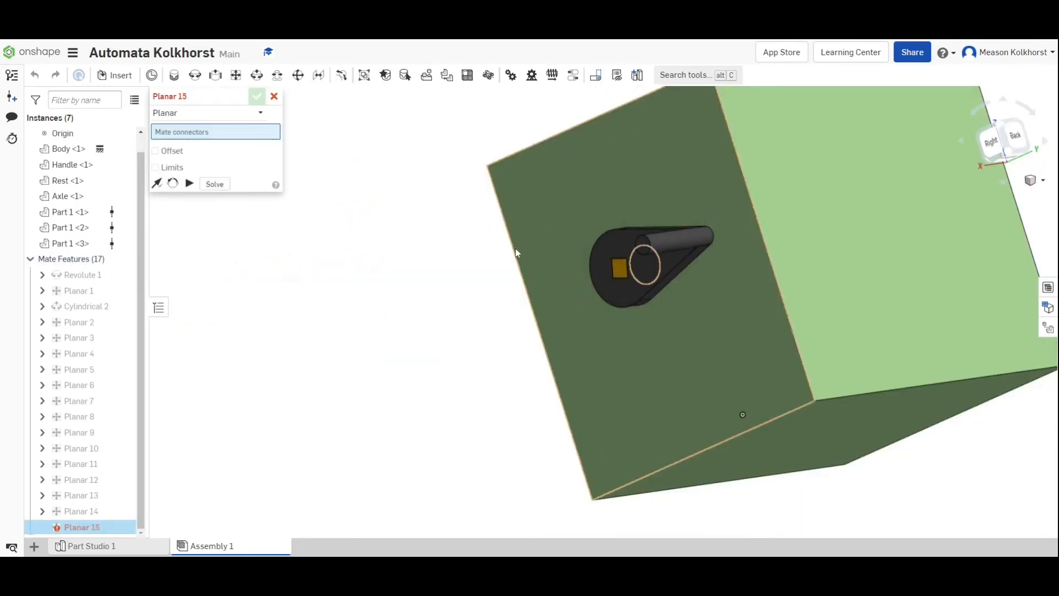
right_drag(433, 296, 539, 322)
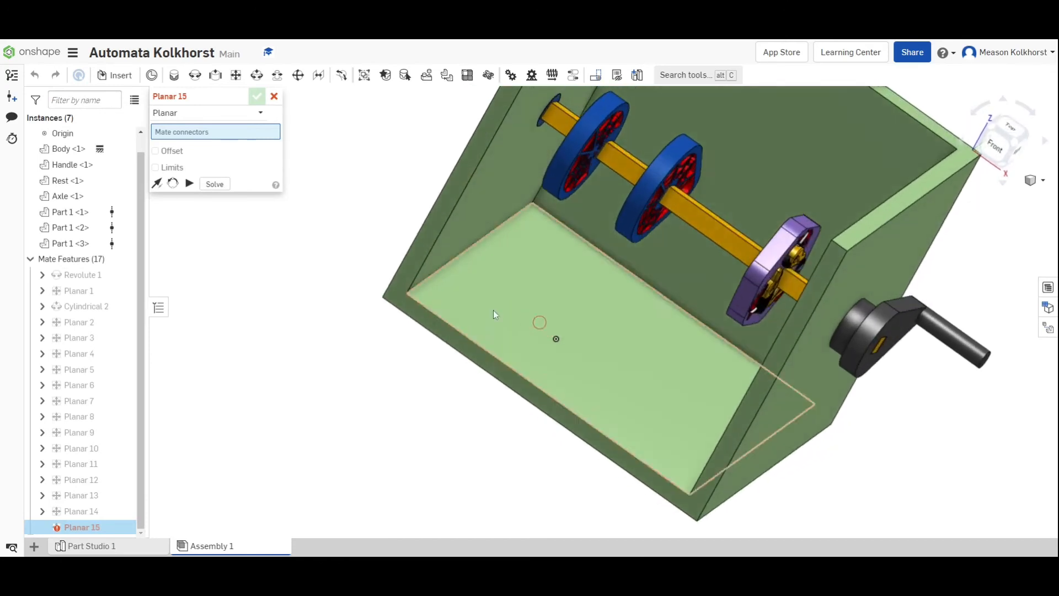
click(274, 97)
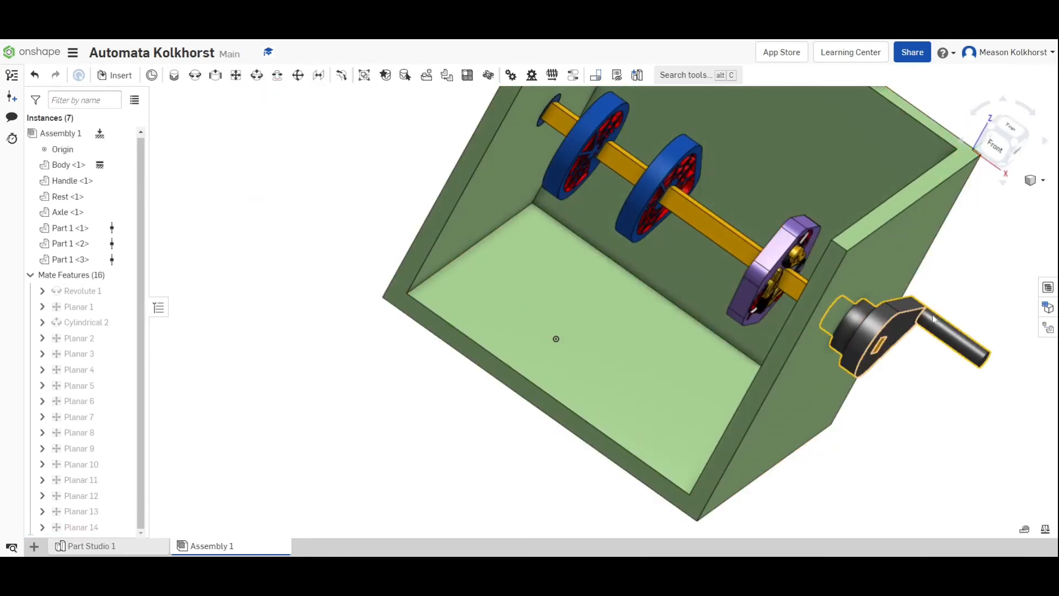
Step: Turn the crank handle upward and slide the Bowser cam along the axle toward the blue cams to test its movement
drag(963, 353, 934, 300)
drag(767, 277, 712, 277)
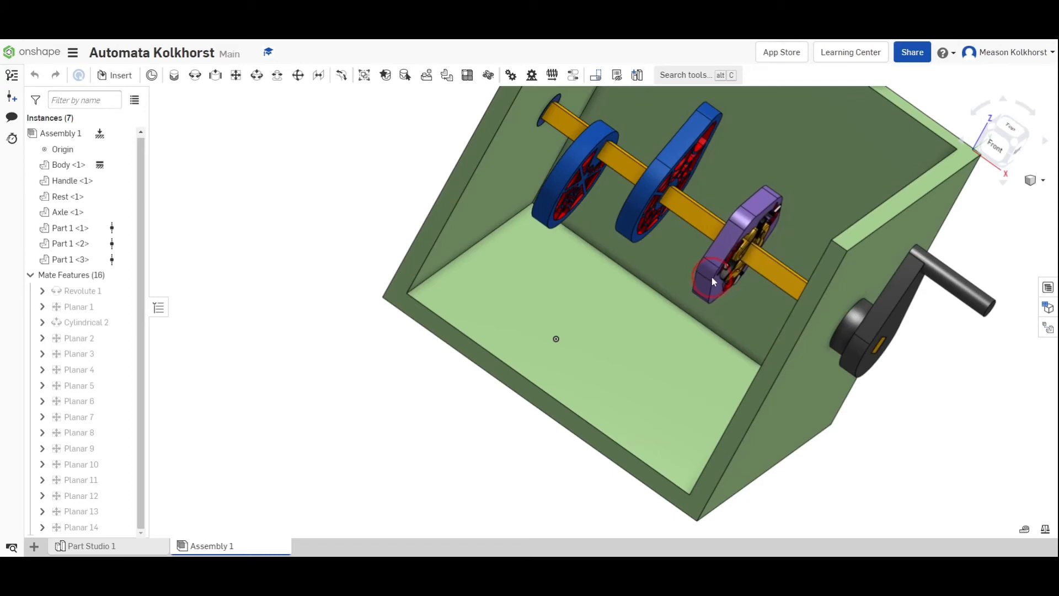
click(1013, 148)
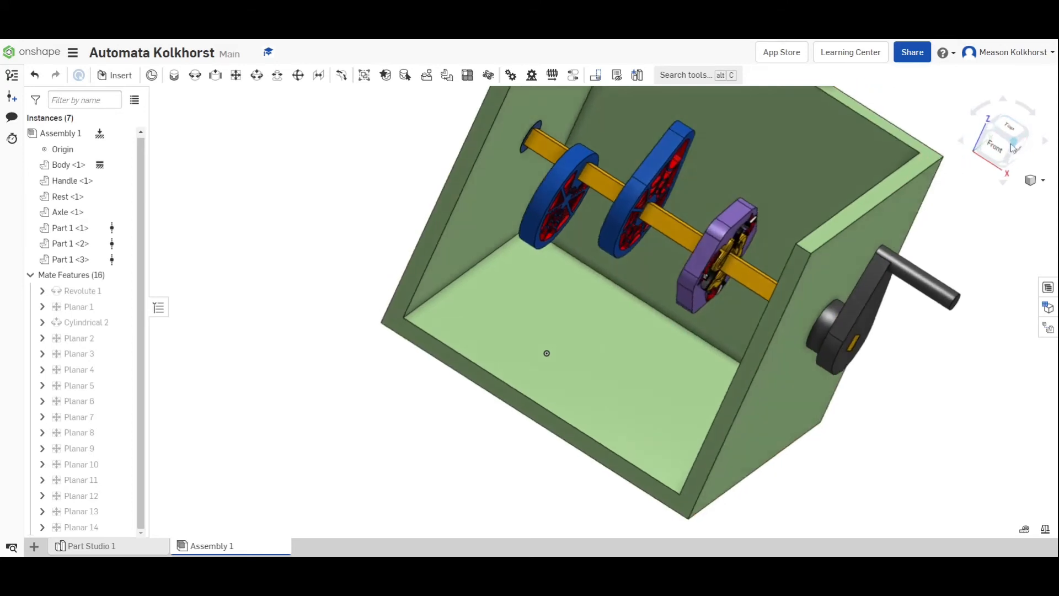
Step: Add a planar mate between the inner face of the box wall opposite the crank and the Bowser cam's plain back face
click(236, 75)
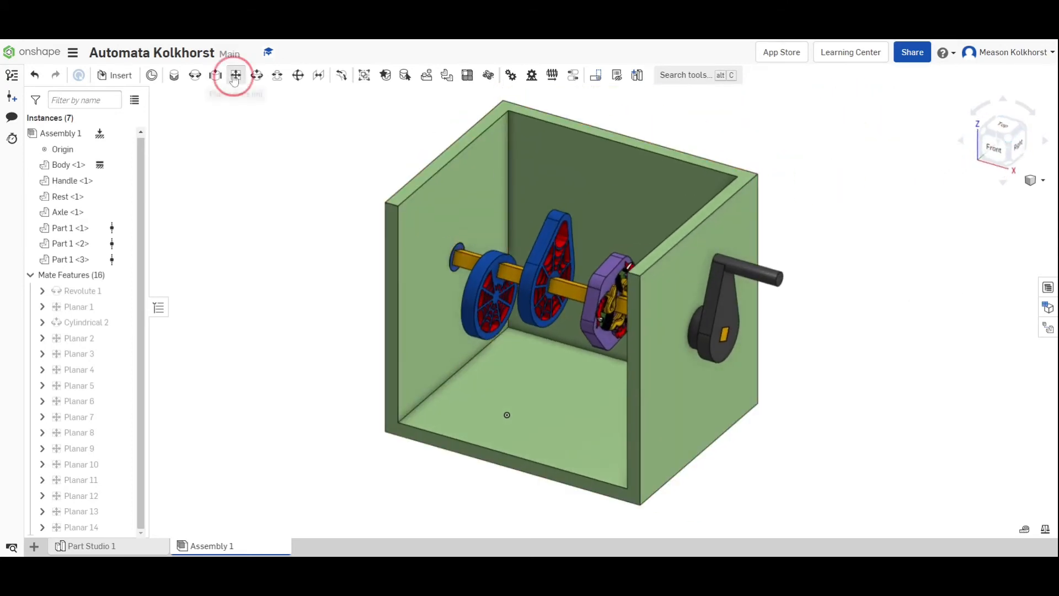
click(414, 255)
right_drag(333, 291, 392, 297)
mouse_move(622, 300)
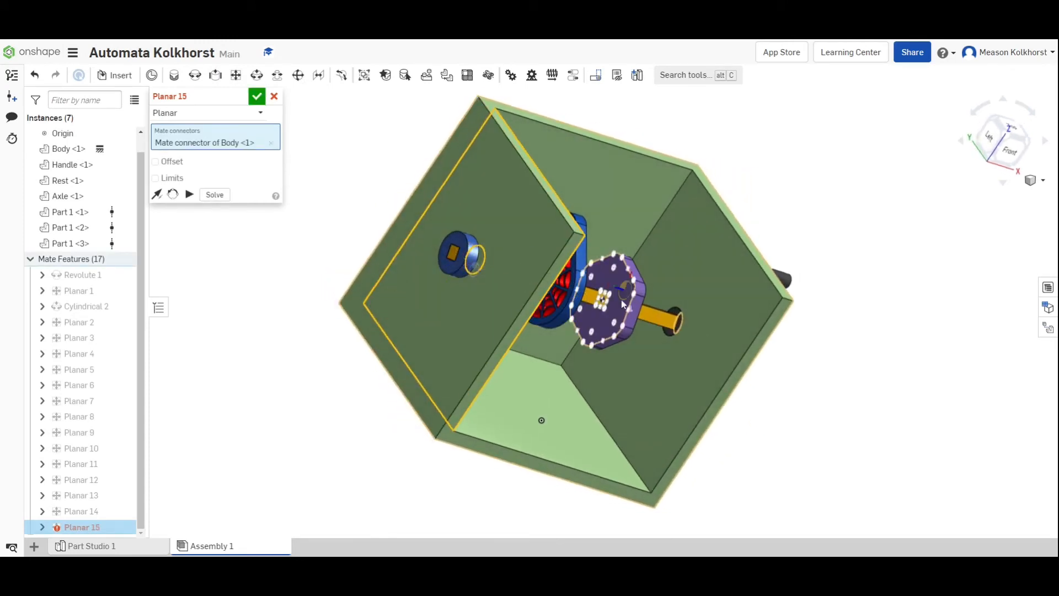
scroll(621, 299, up, 3)
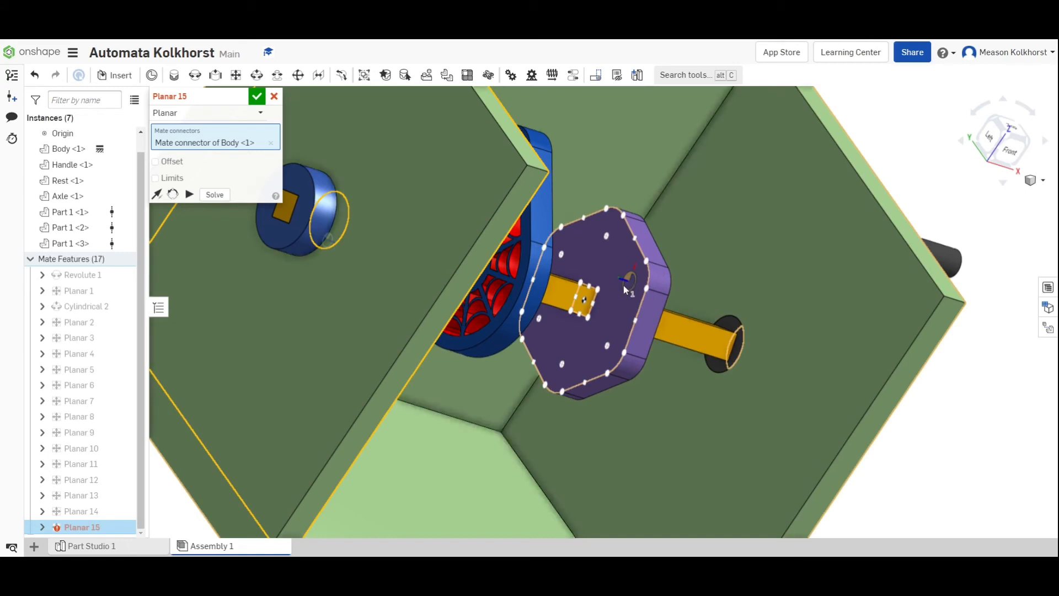
click(623, 286)
right_drag(627, 274, 575, 256)
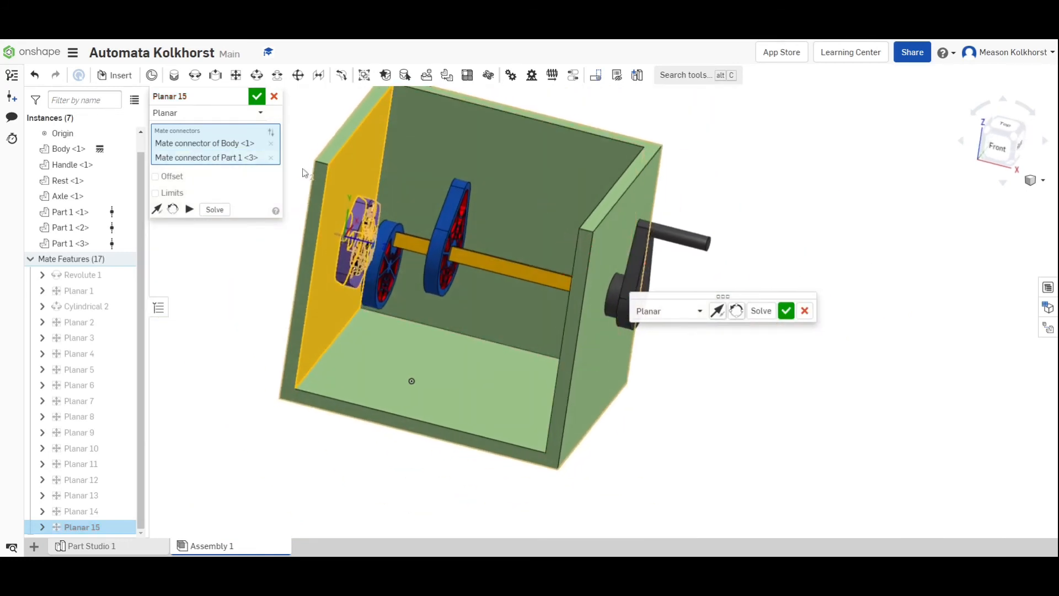
Step: Offset the planar mate by -2.625 in along Z and accept it
click(155, 177)
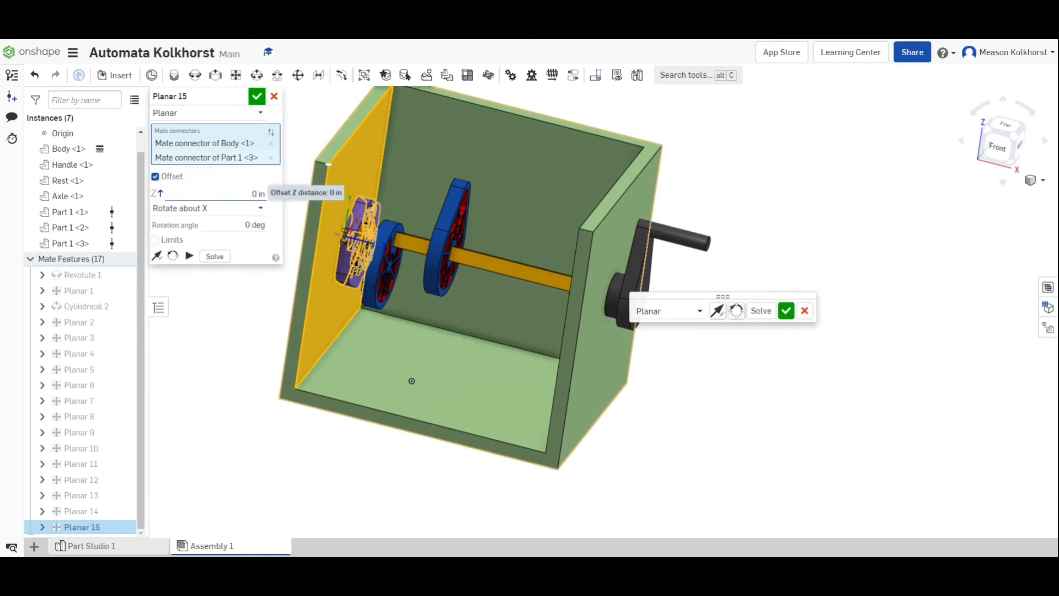
text(-)
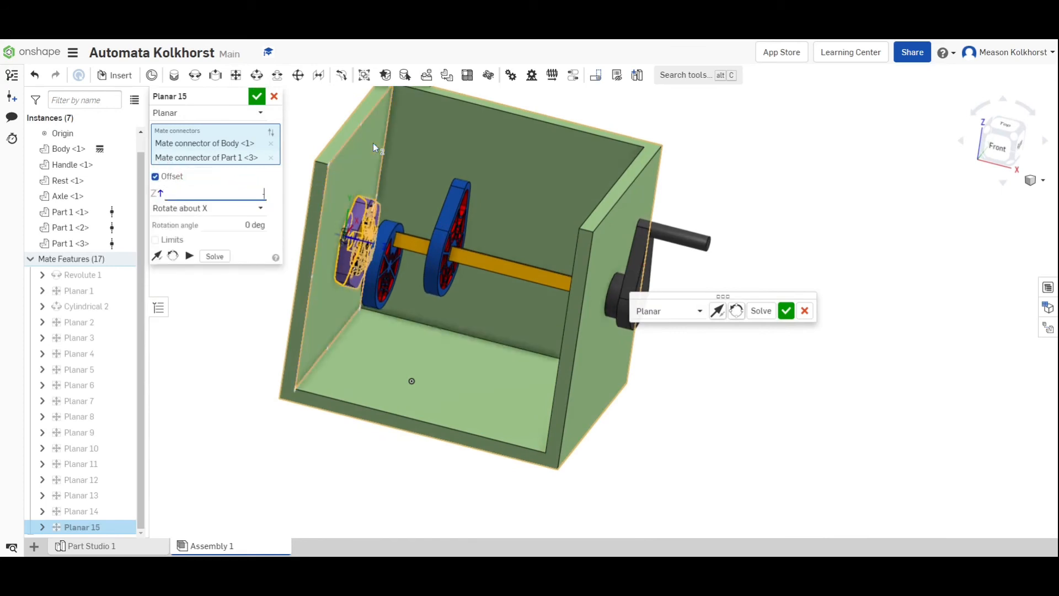
text(2.625)
key(Return)
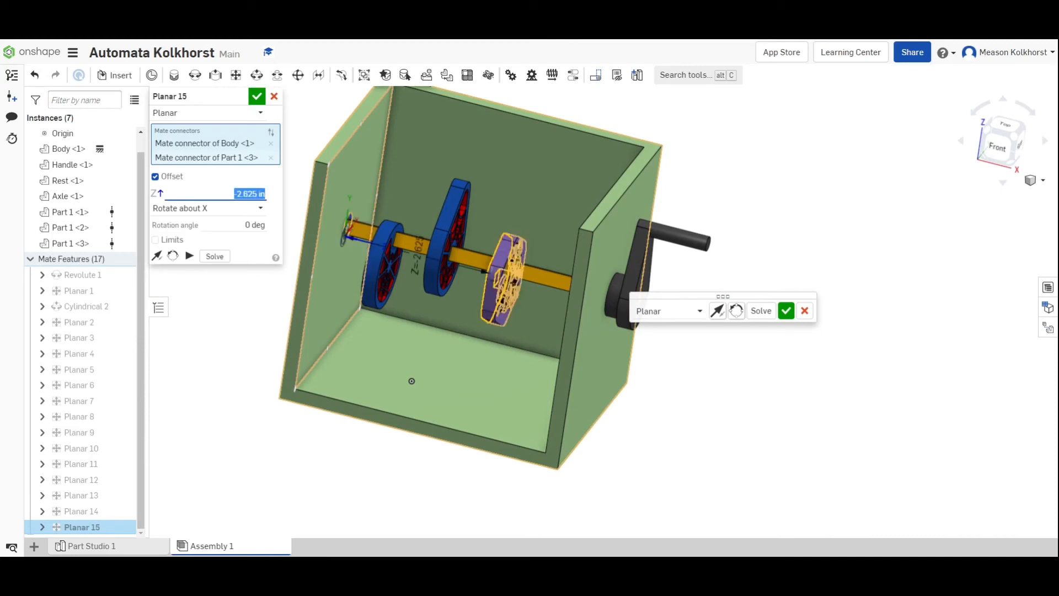
click(257, 96)
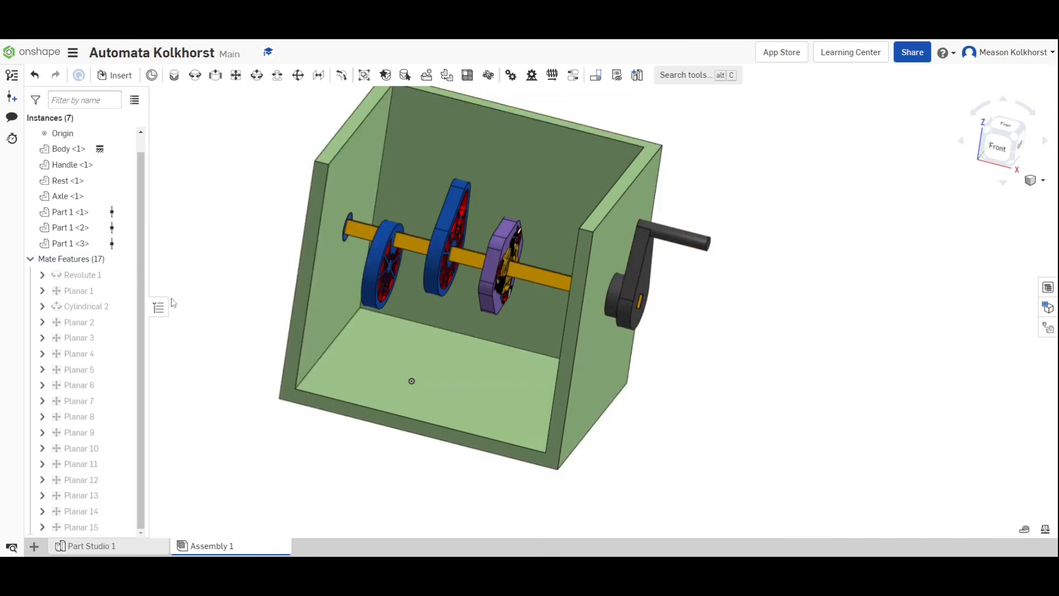
Step: Animate the Revolute 1 mate from 0 to 360 degrees to test the cams' rotation, and close the animation
right_click(89, 278)
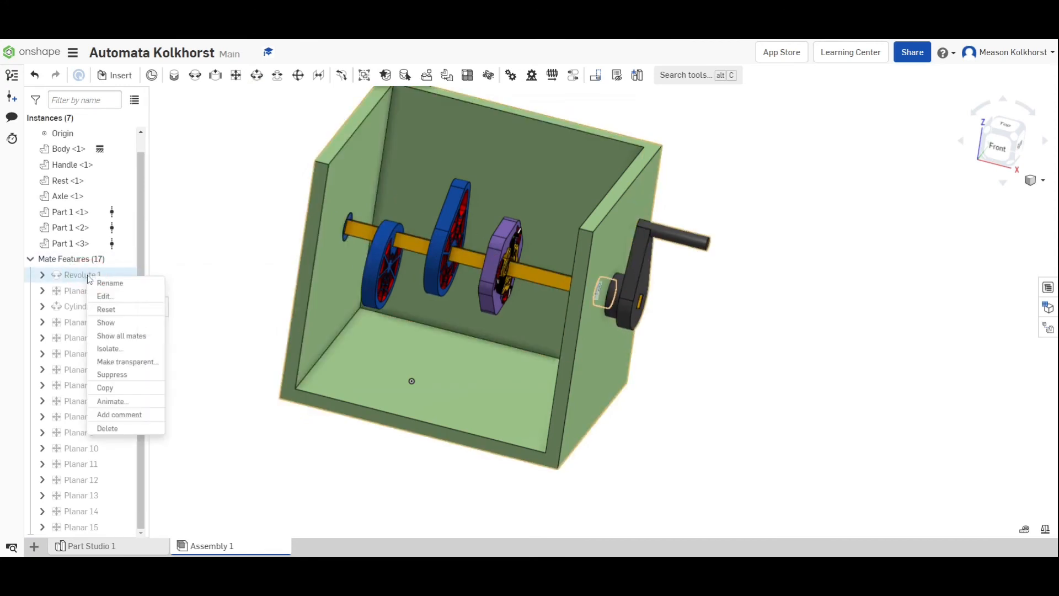
click(112, 402)
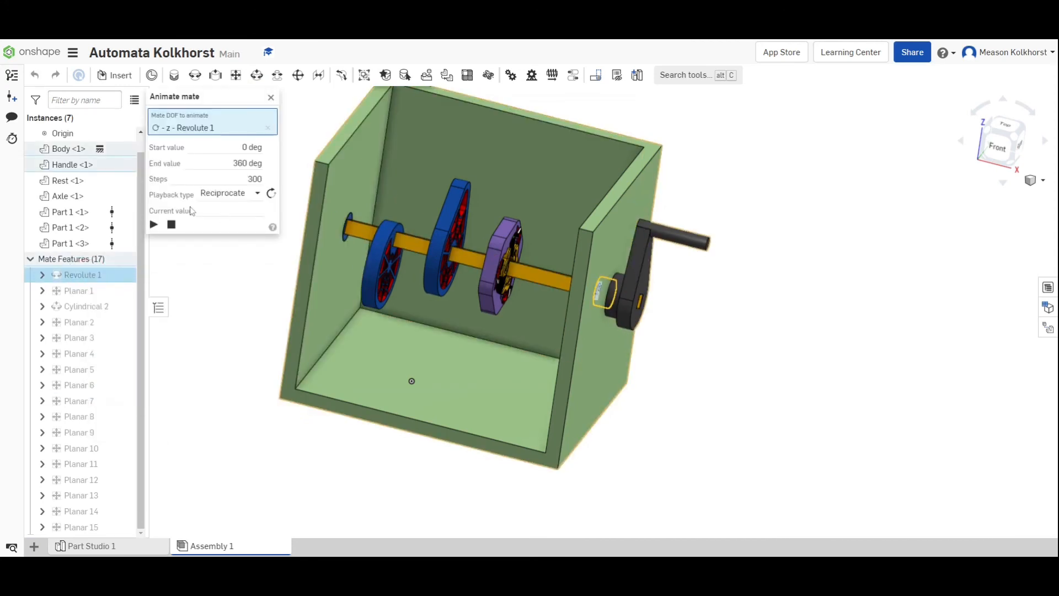
click(153, 225)
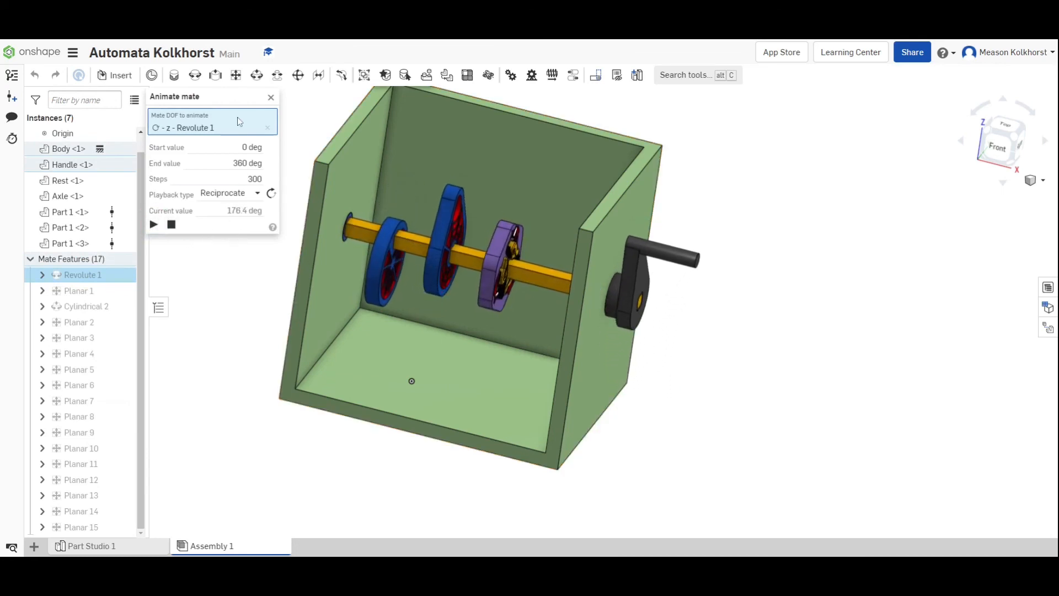
click(271, 97)
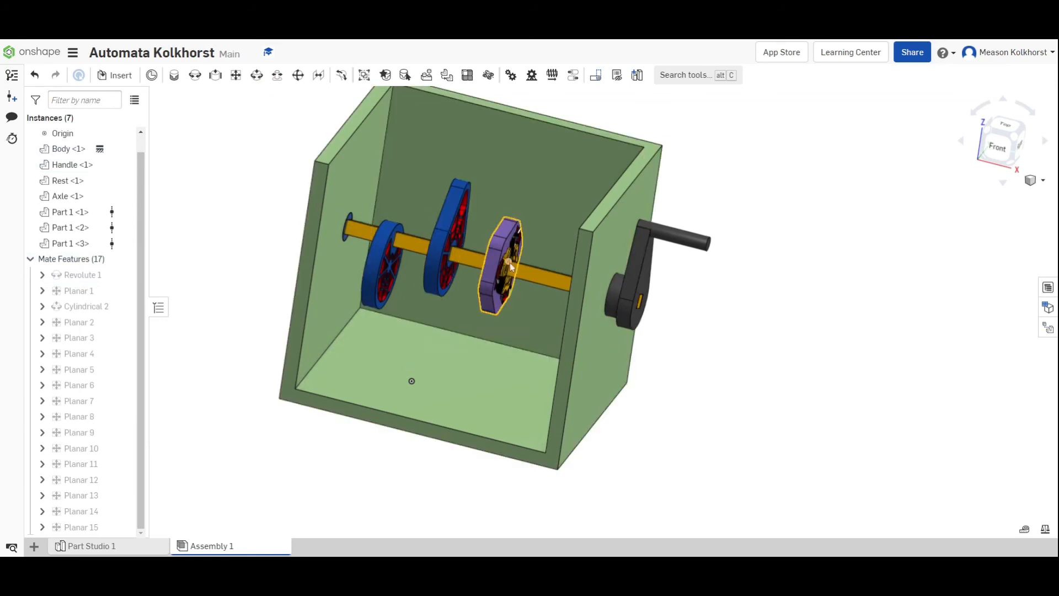
Step: Test the assembly by pulling on the Bowser cam and turning the crank handle, and return to the isometric view
drag(492, 261, 392, 262)
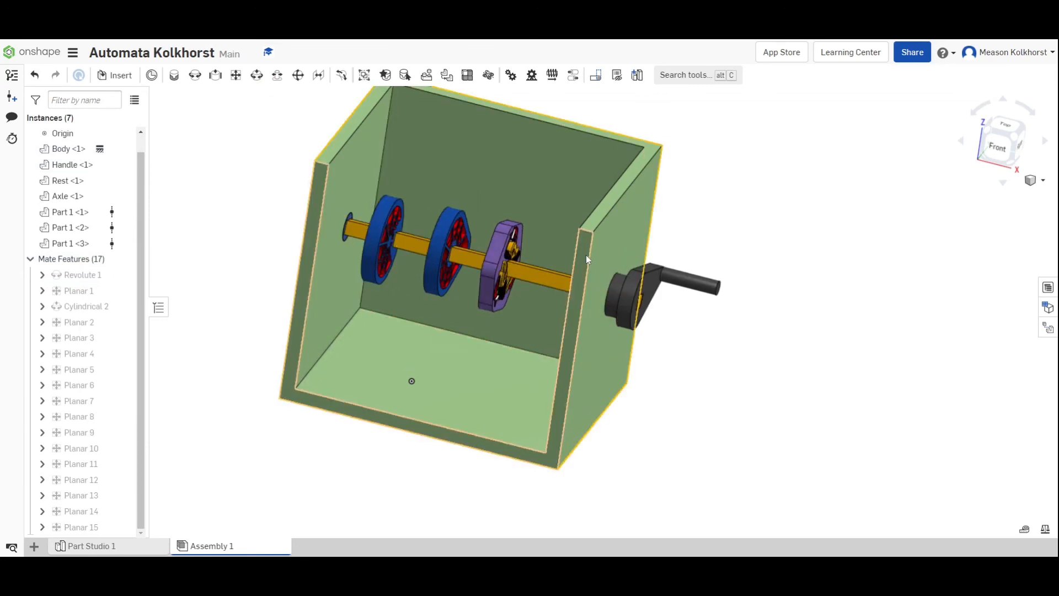
drag(698, 285, 640, 288)
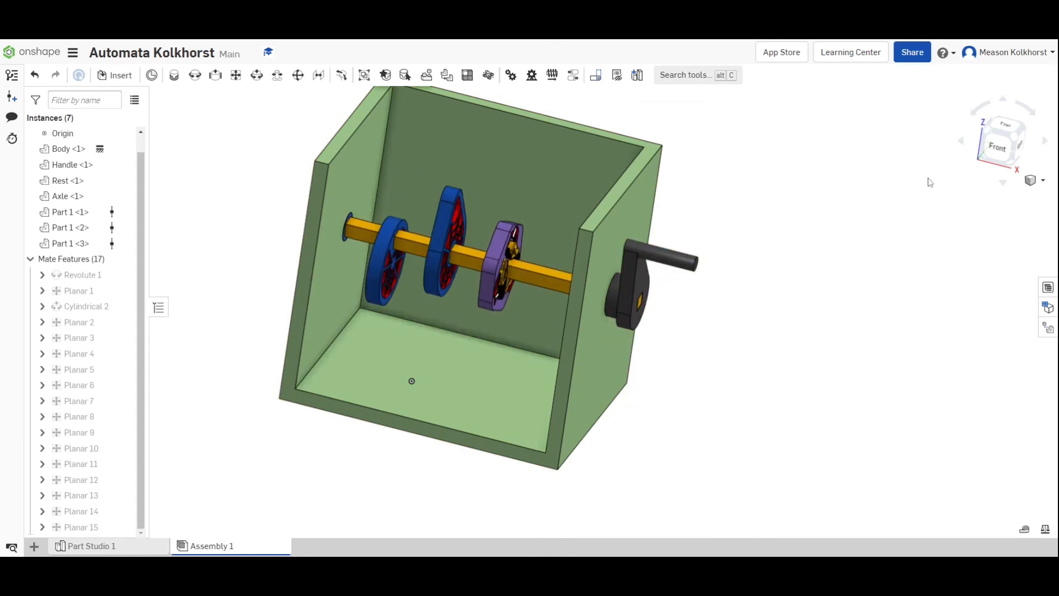
click(1020, 141)
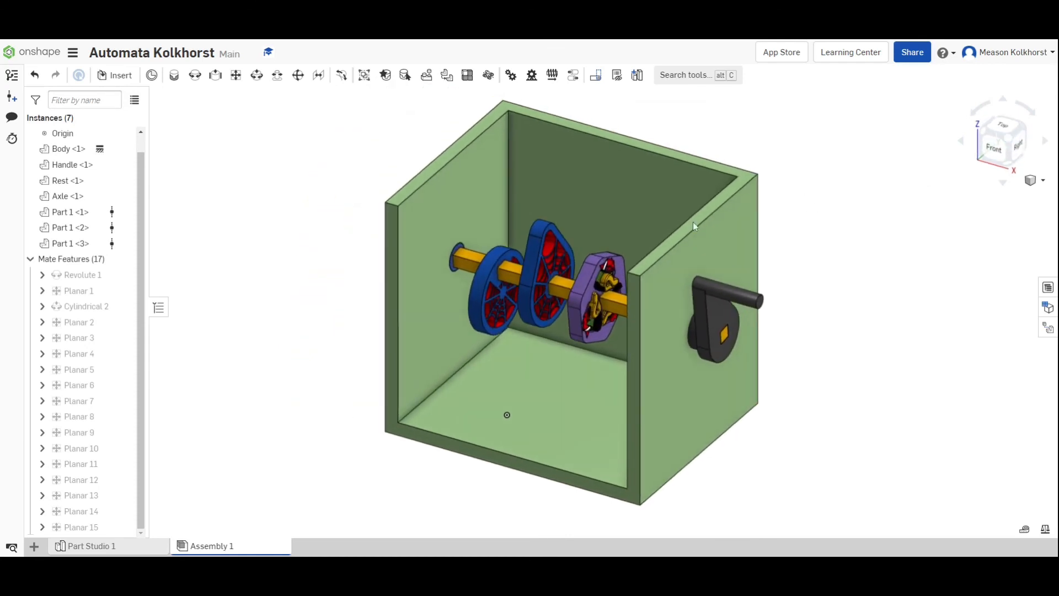